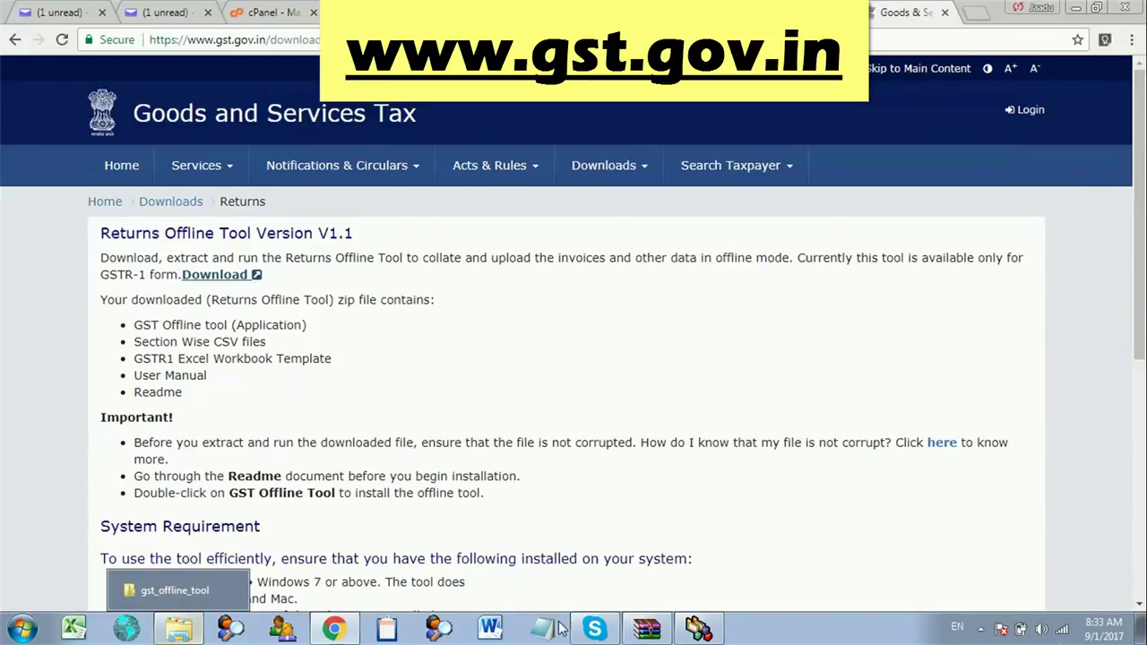
Step: Return from the desktop to the browser and bring up the Goods and Services Tax Offline Tool's File Returns page
left_click(1104, 629)
left_click(1141, 632)
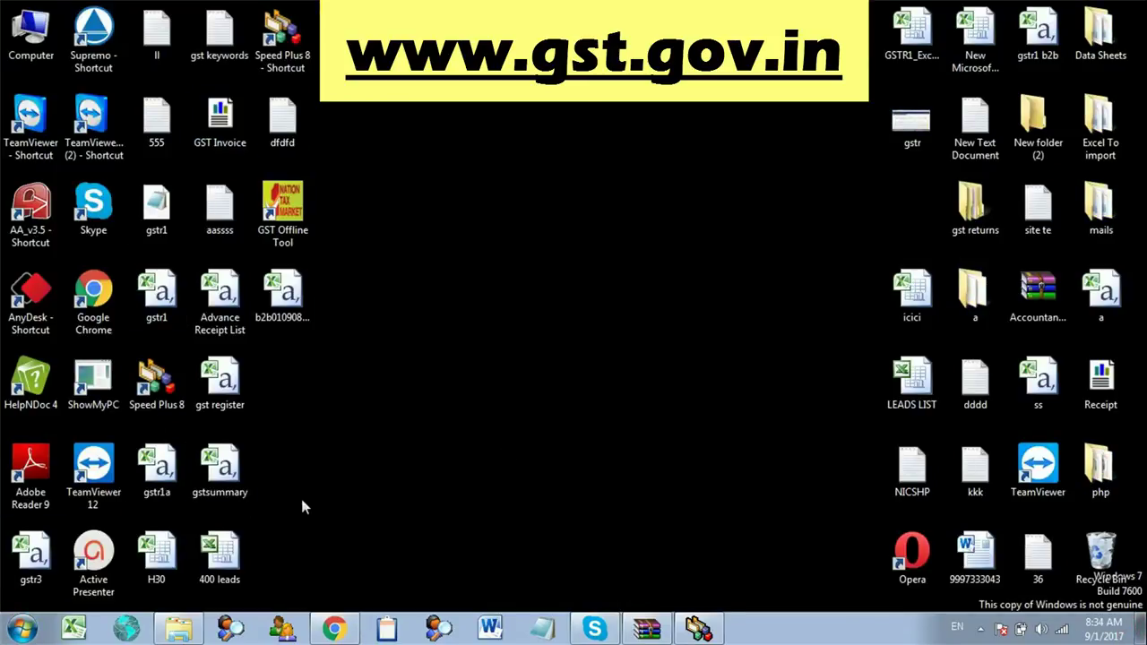
left_click(337, 631)
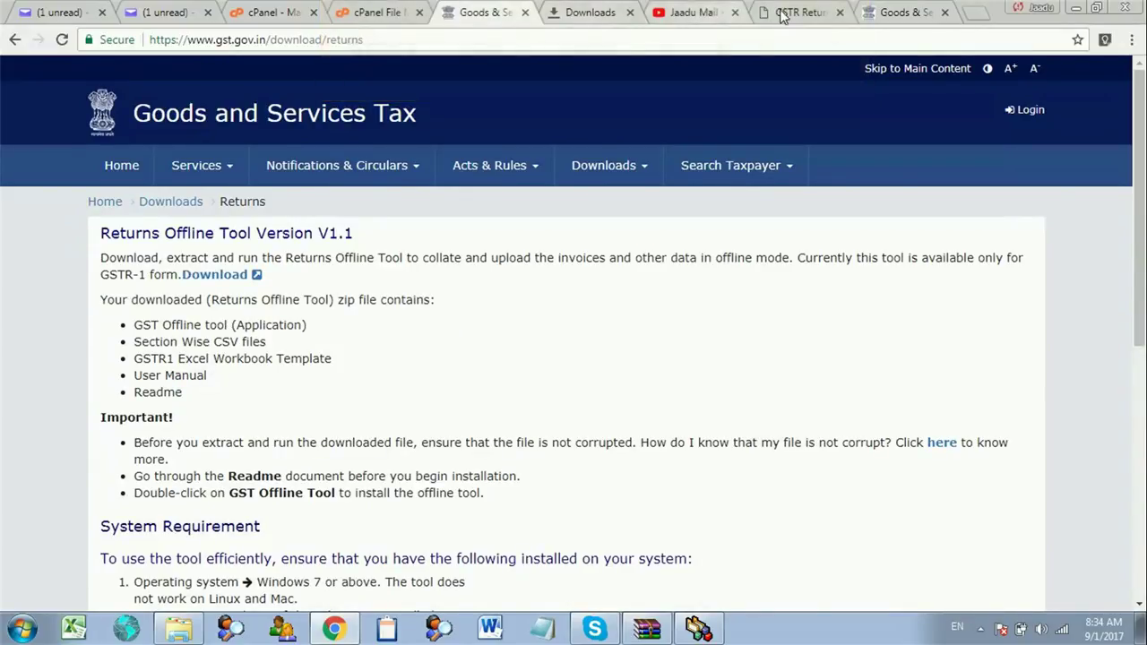
left_click(811, 12)
left_click(426, 39)
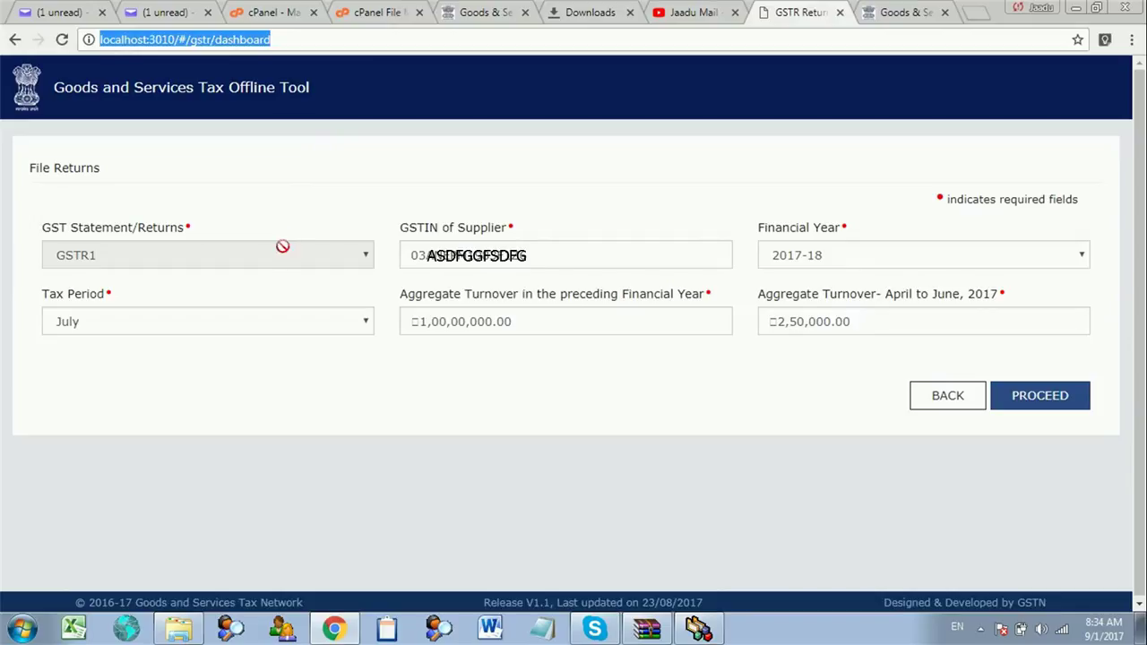
Step: Check the supplier GSTIN and tax period options, and proceed with the GSTR1 return for July 2017-18
left_click(557, 251)
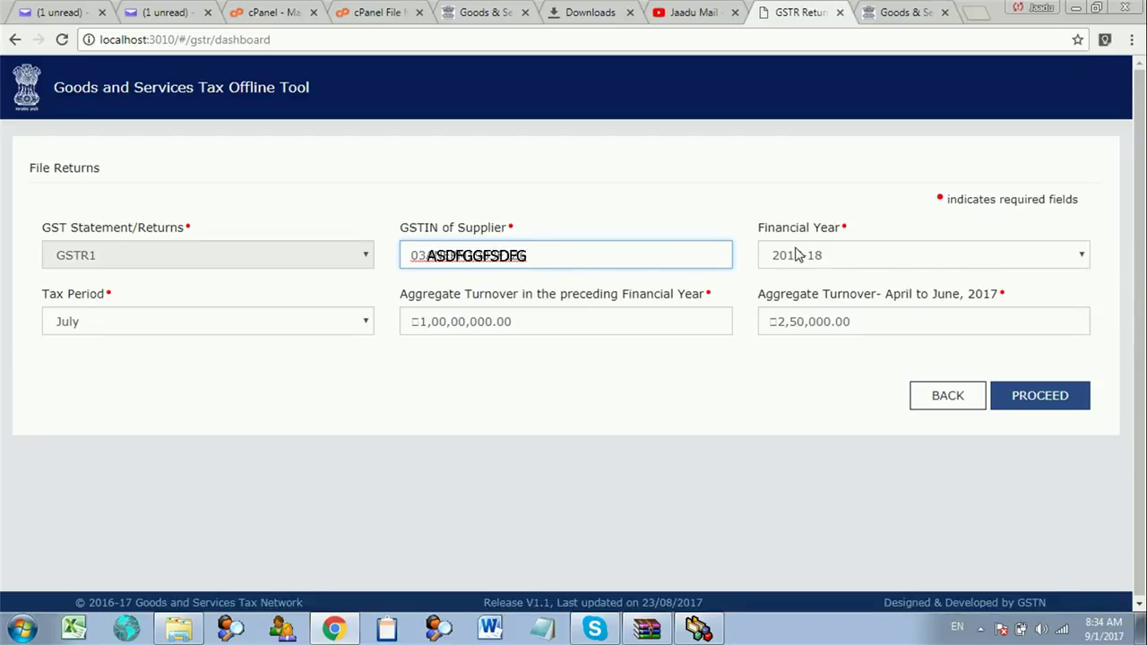
left_click(320, 322)
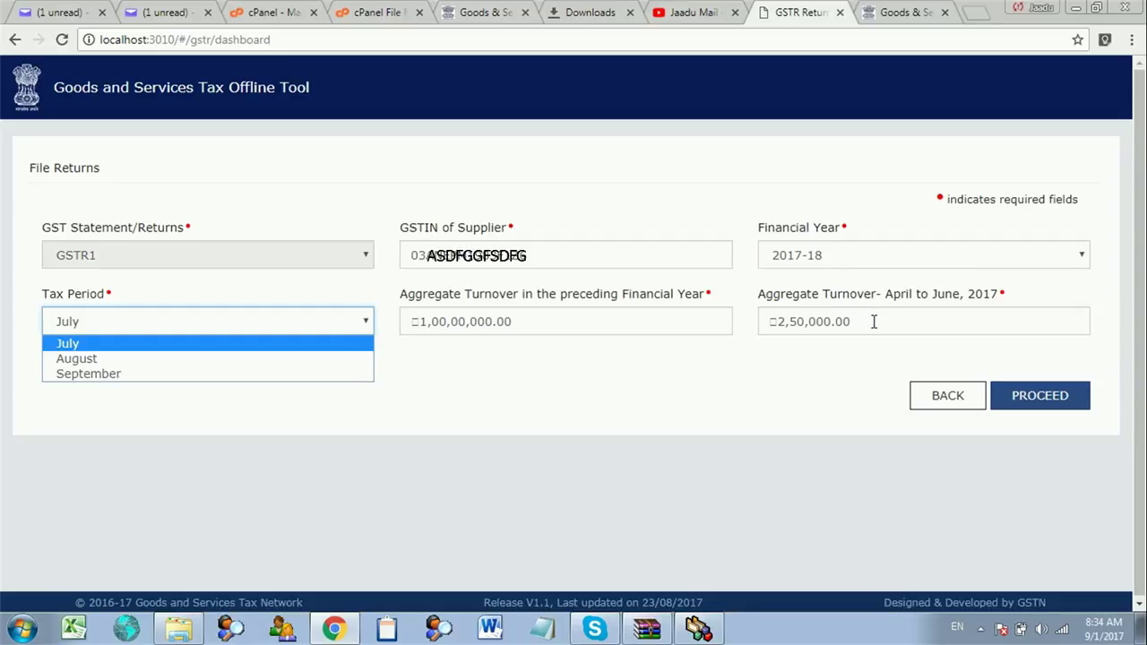
left_click(1035, 394)
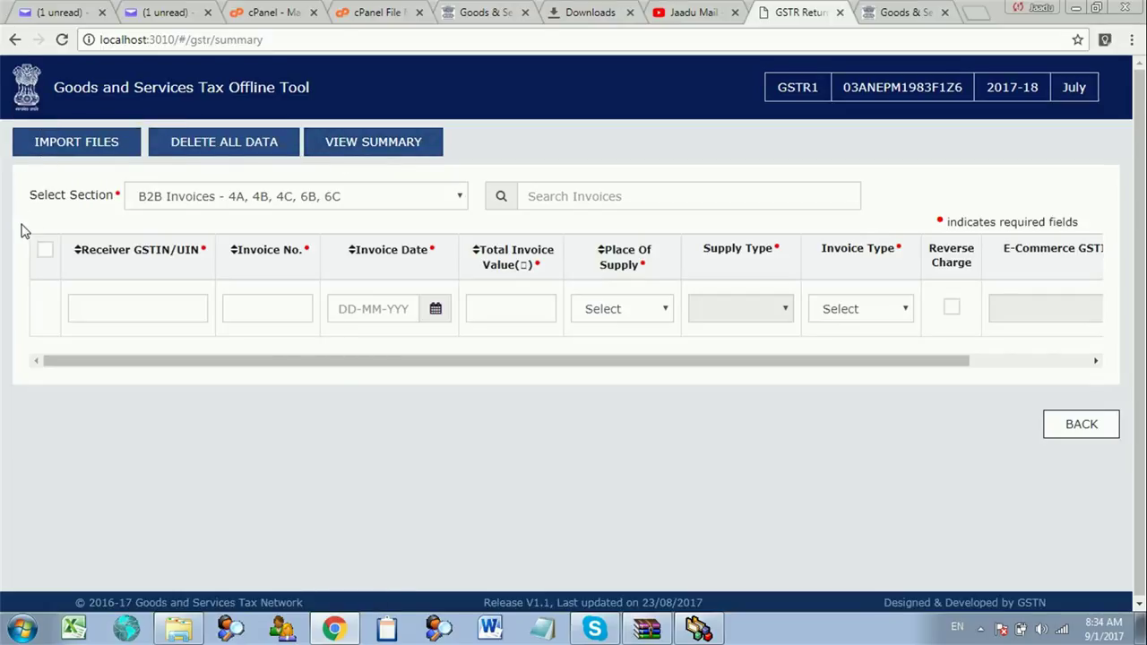
Step: Open the file import page and choose the B2B Invoices - 4A, 4B, 4C, 6B, 6C section for CSV import
left_click(103, 150)
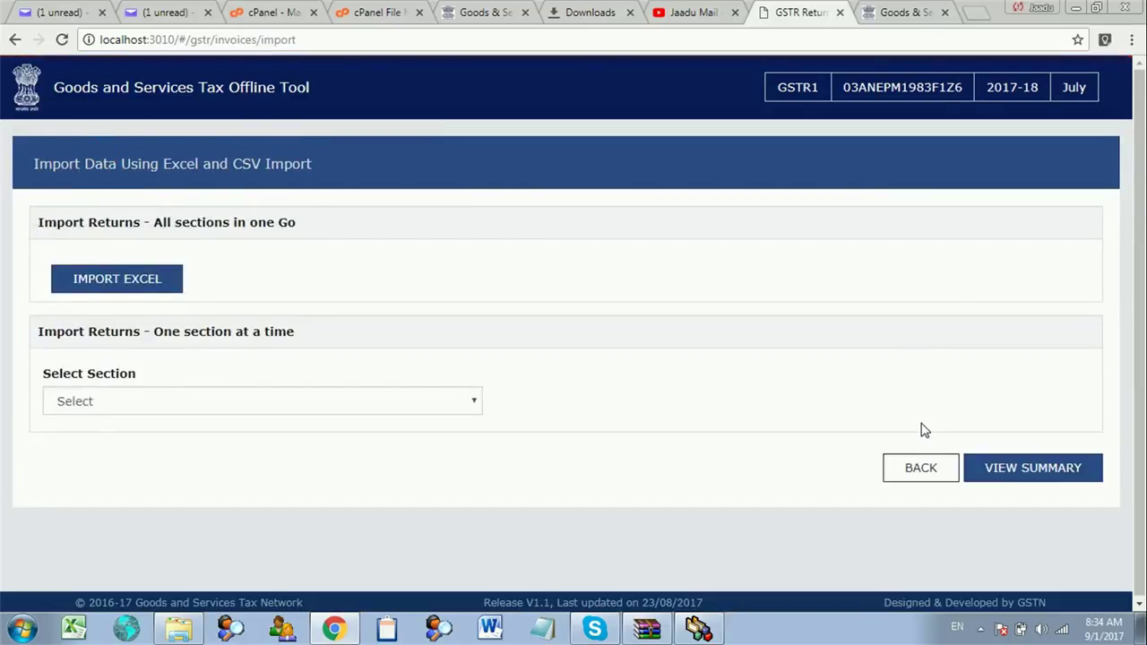
left_click(922, 475)
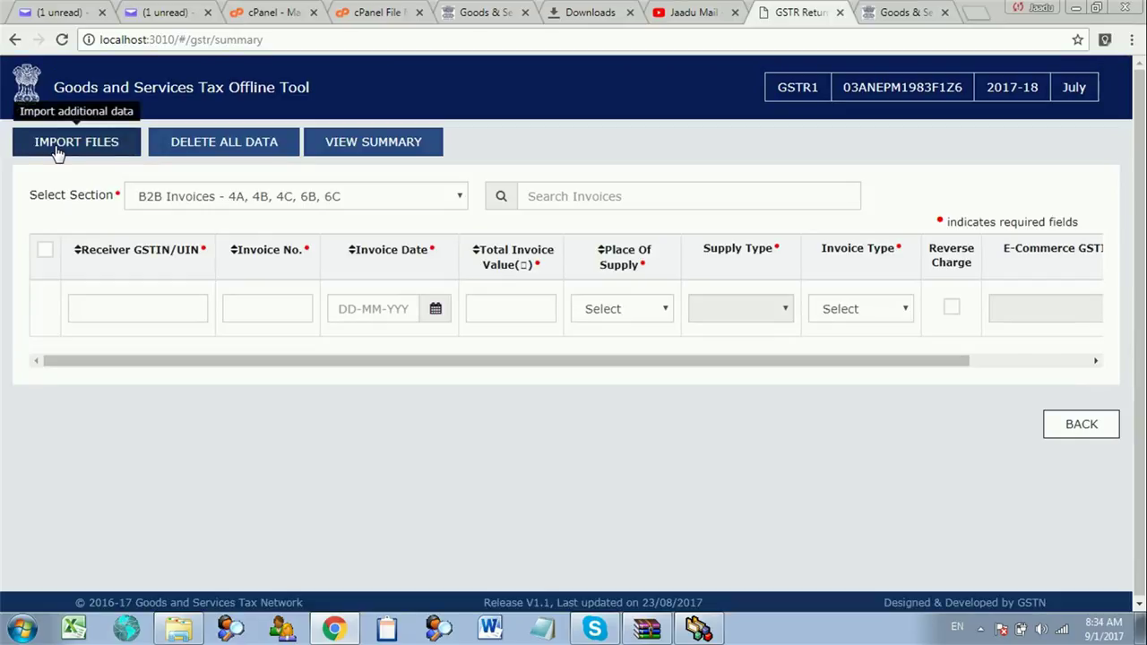
left_click(56, 152)
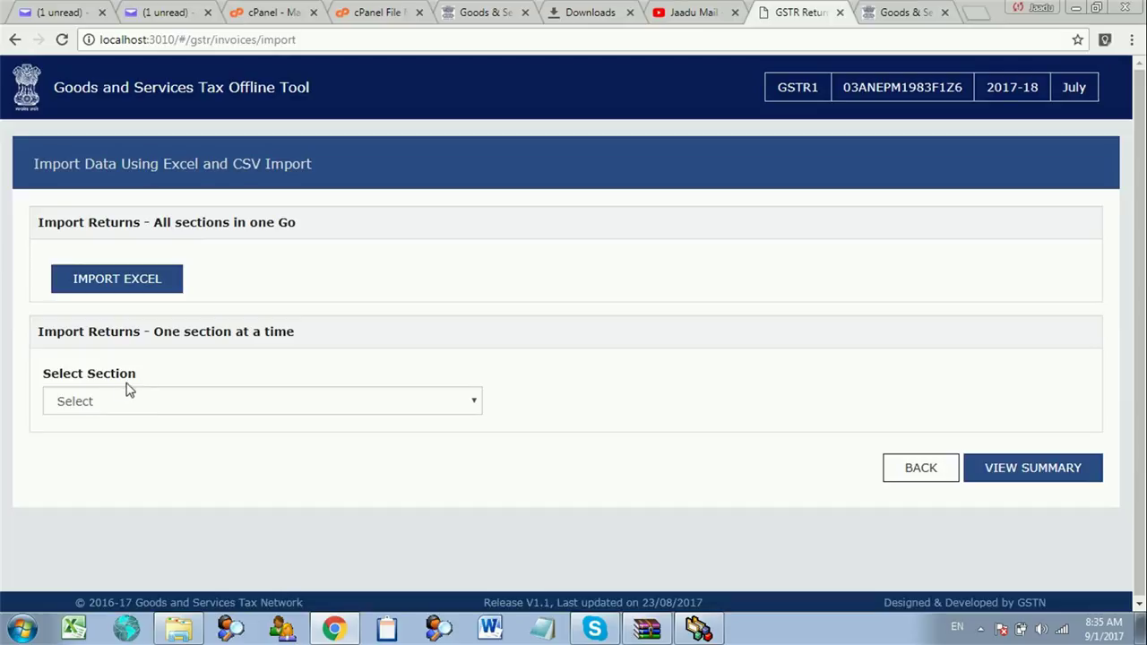
left_click(376, 400)
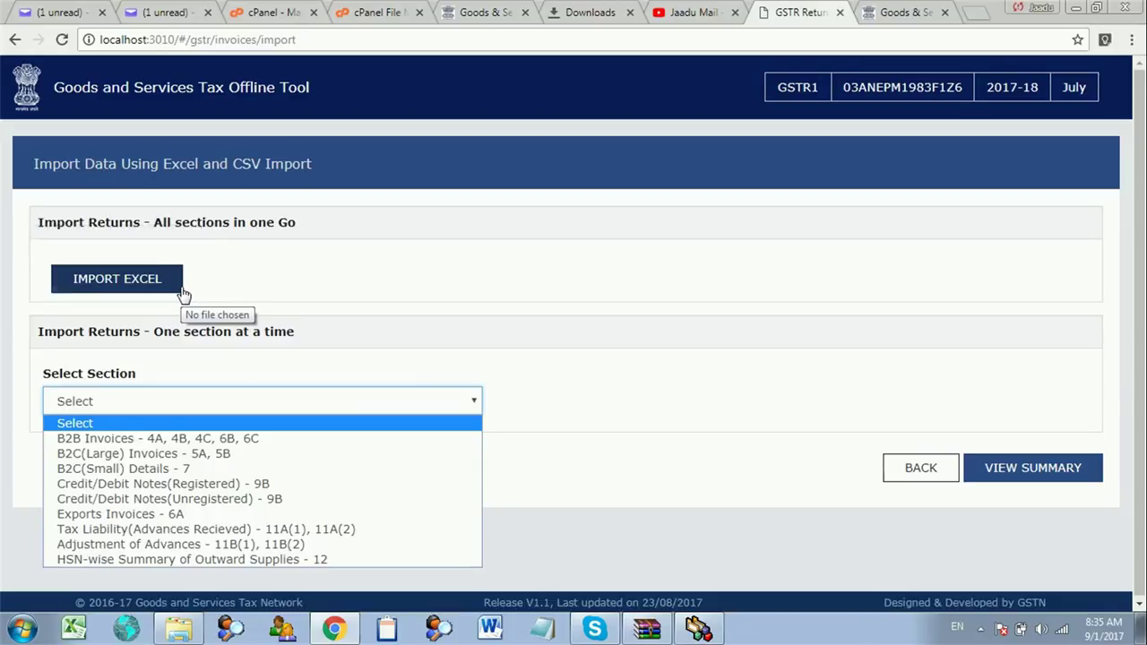
left_click(215, 438)
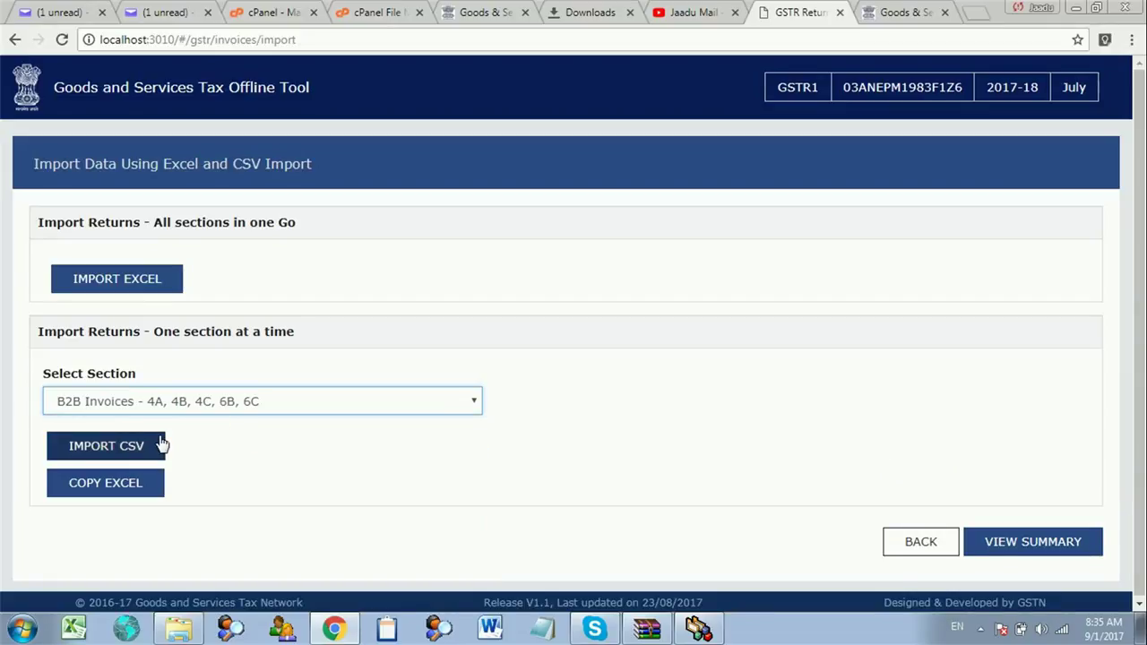
left_click(106, 446)
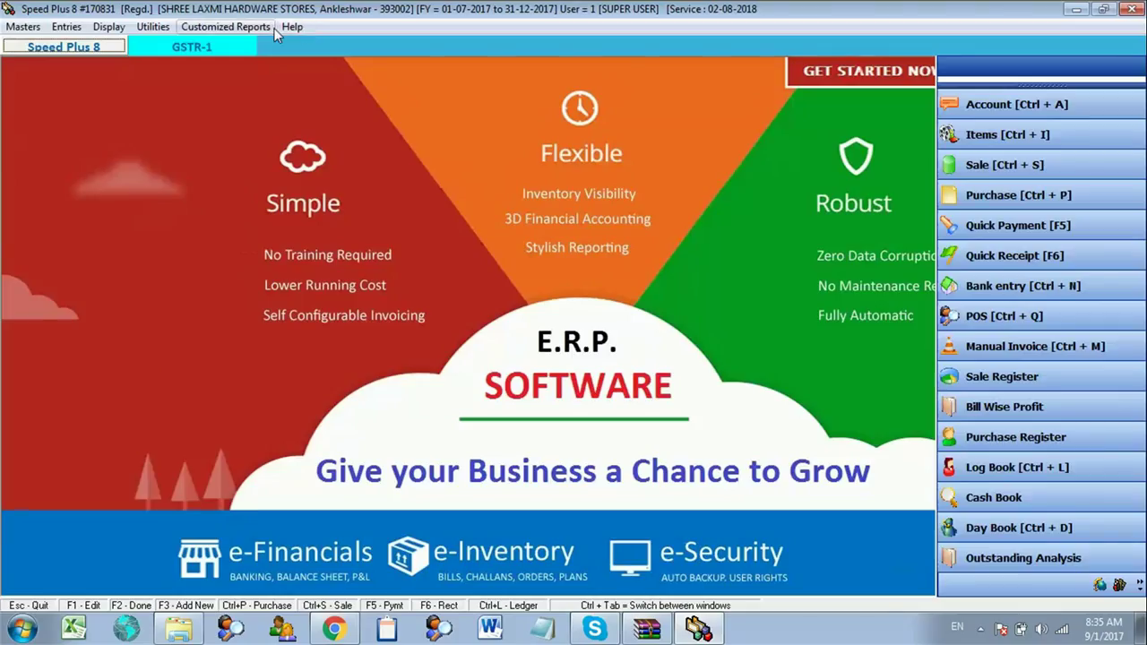
Step: In Speed Plus 8, open the B2B Taxable Invoices report of GSTR-1
left_click(108, 26)
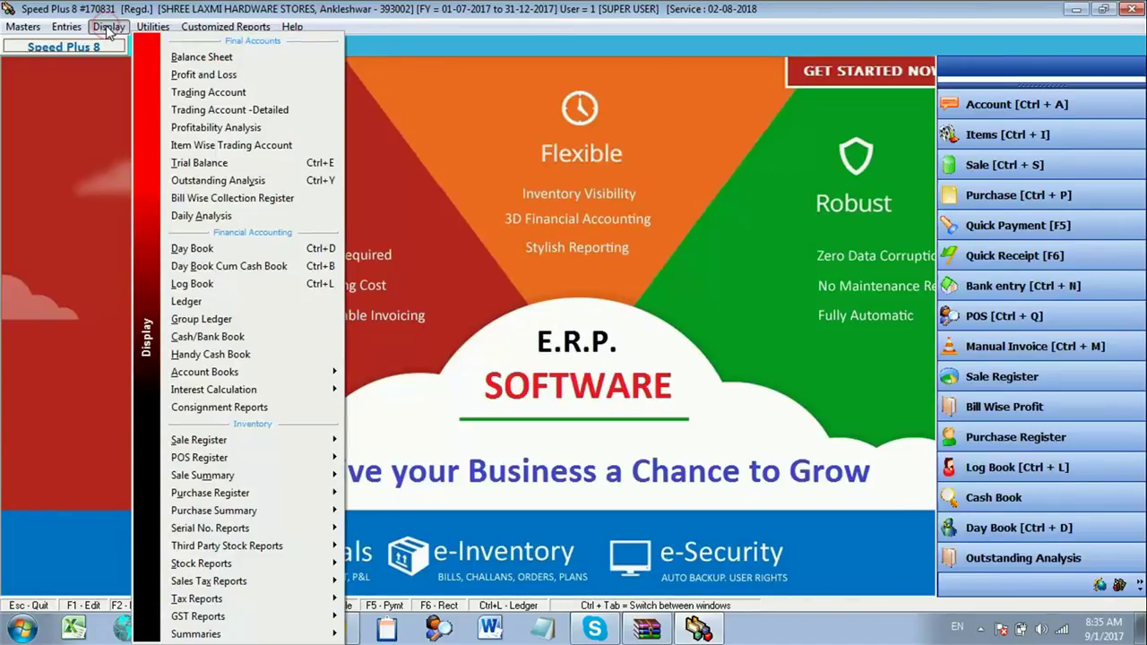
mouse_move(323, 617)
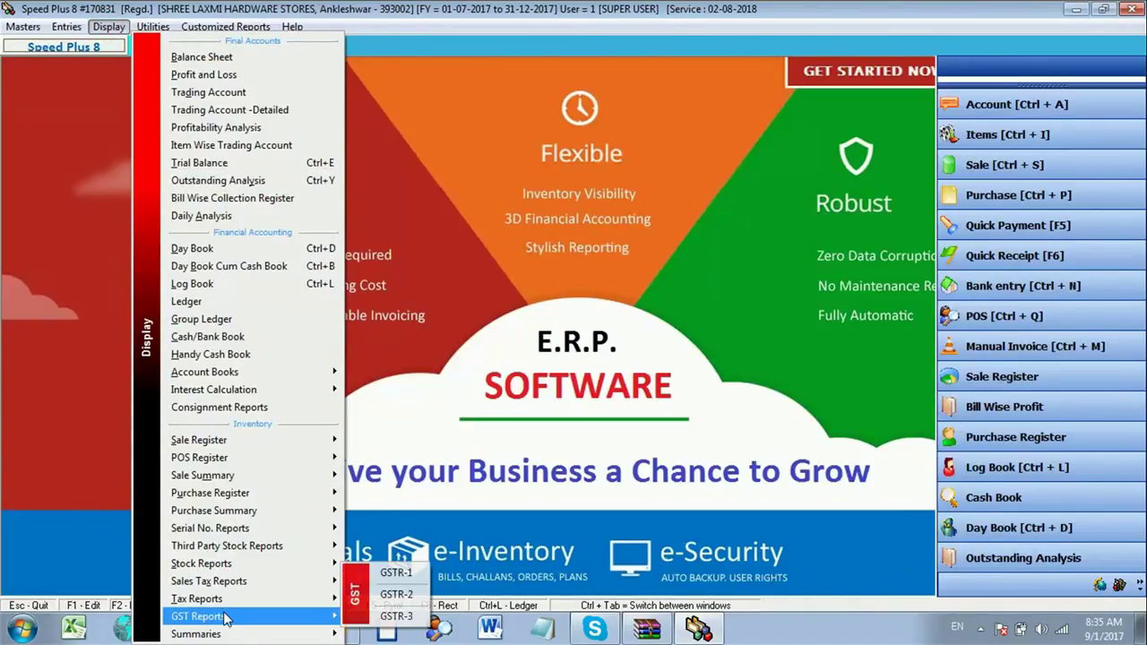
left_click(387, 573)
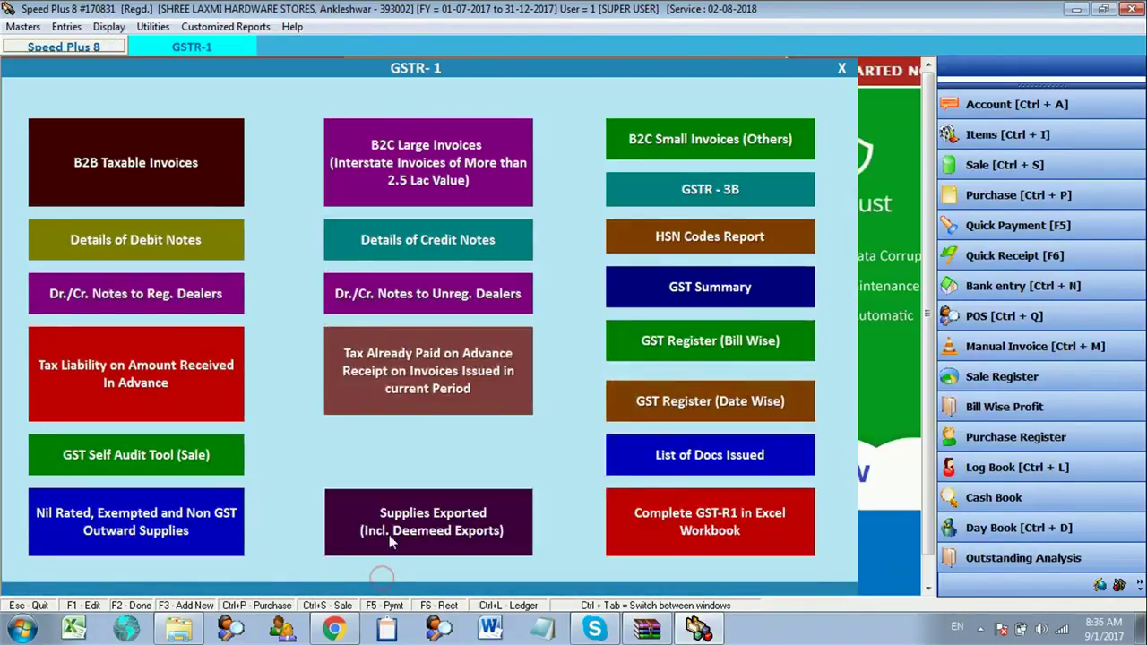
left_click(169, 169)
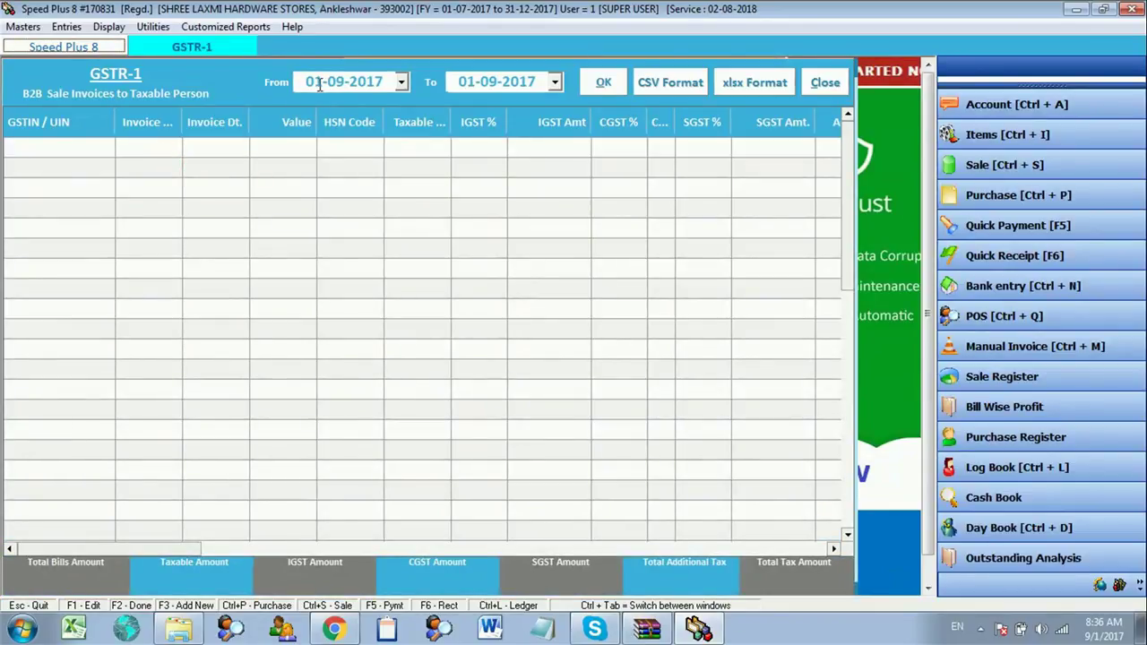
Step: Set the report period from 01-07-2017 to 31-07-2017 and load the B2B sale invoices
left_click_drag(301, 81, 451, 81)
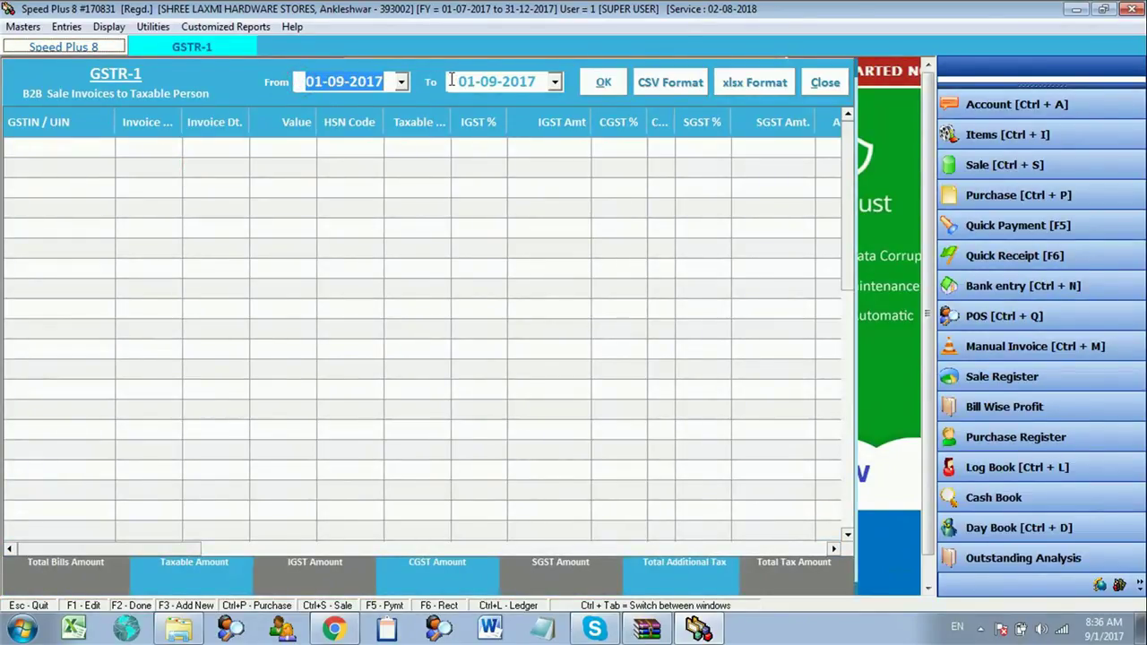
type("1")
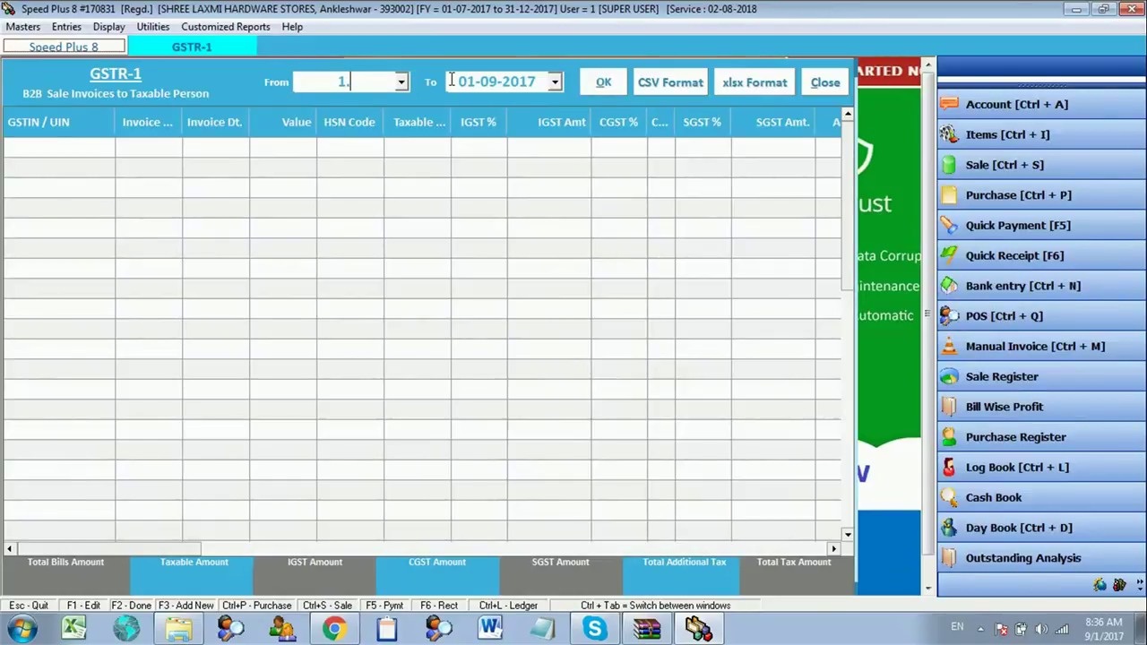
type(".7")
key("Return")
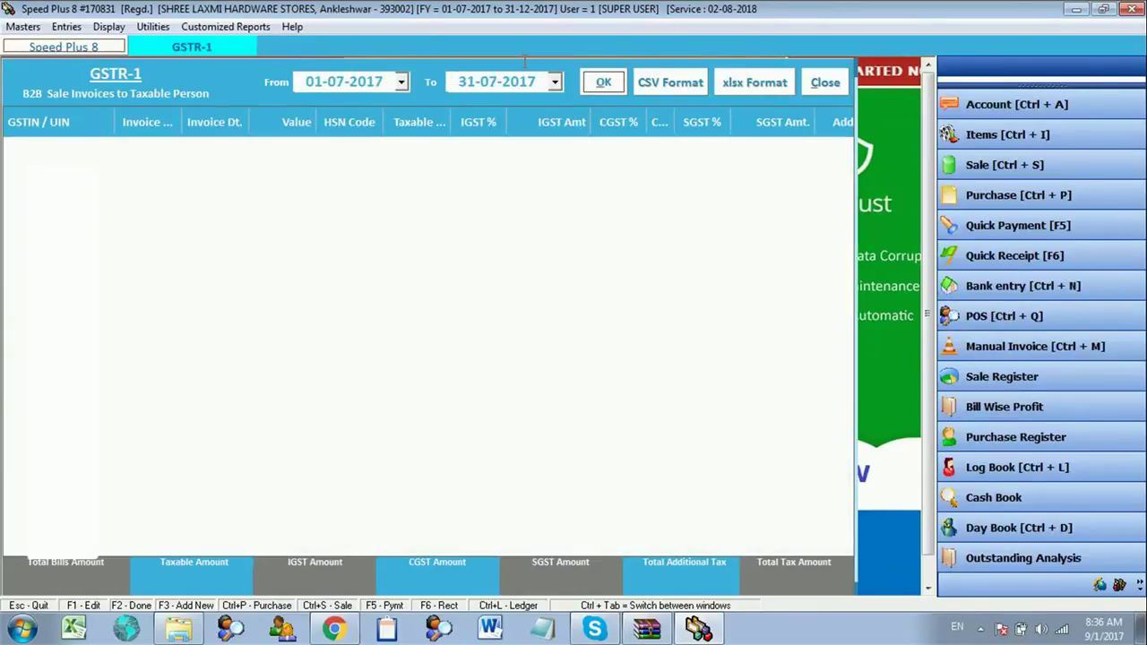
left_click(598, 83)
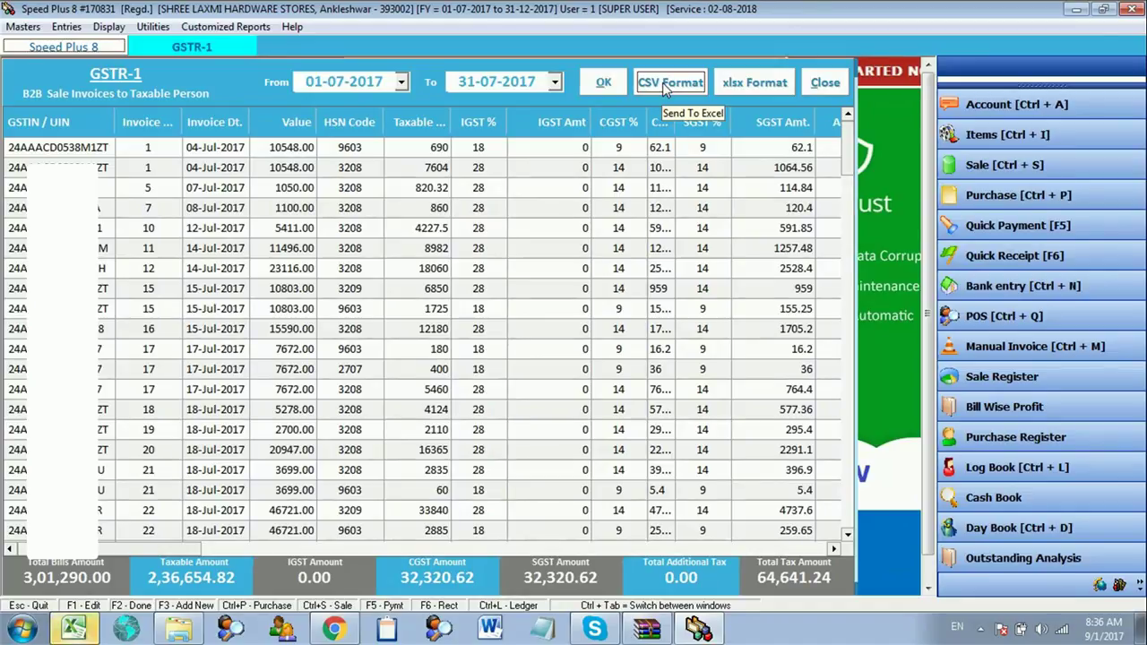
left_click(74, 627)
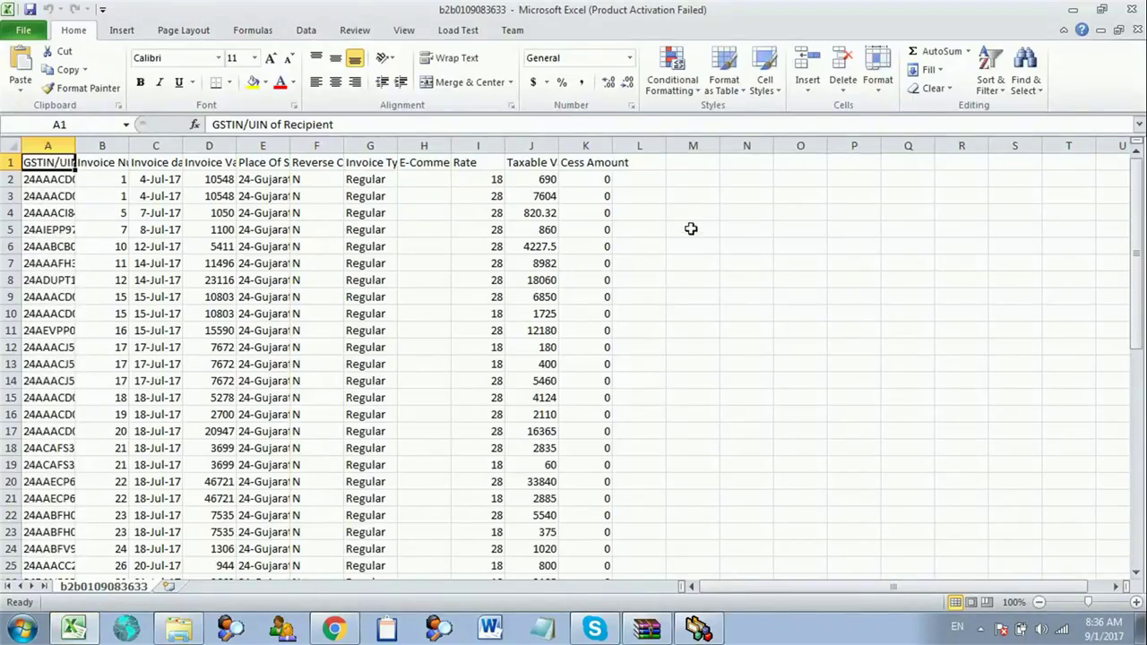
left_click(24, 29)
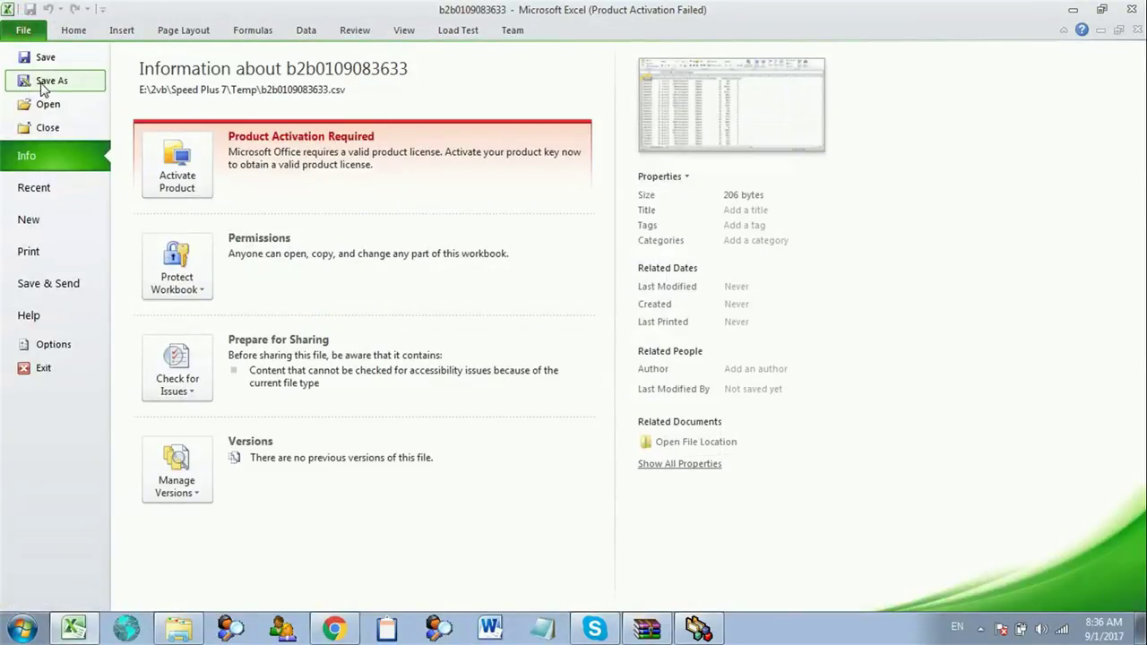
left_click(45, 80)
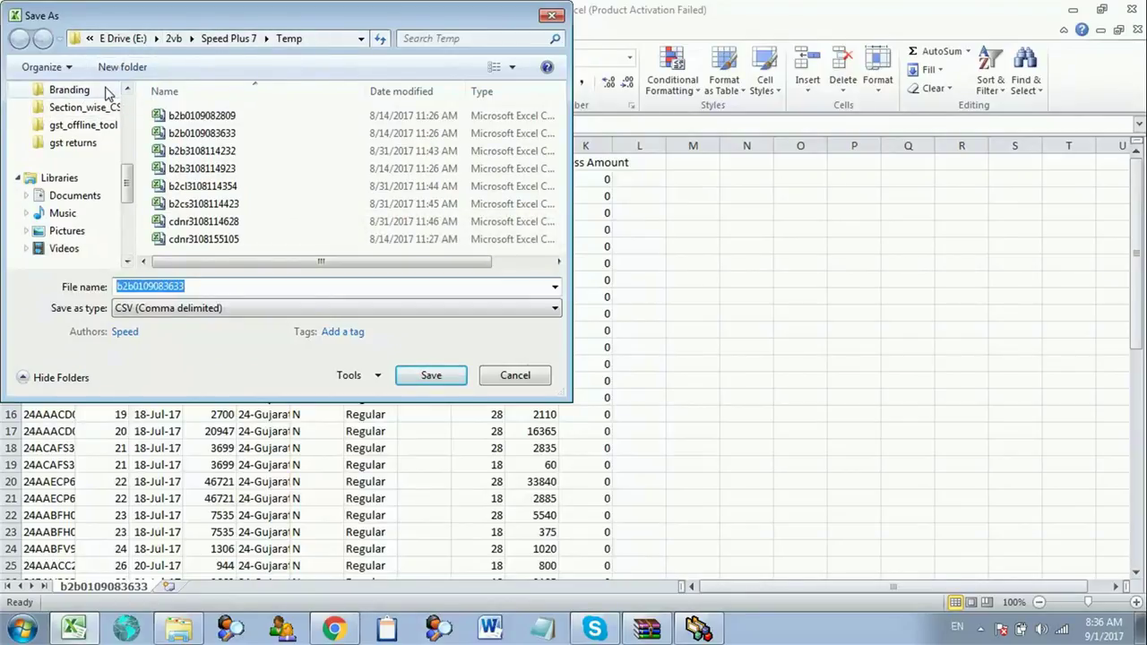
scroll(72, 116, "up", 5)
left_click(67, 150)
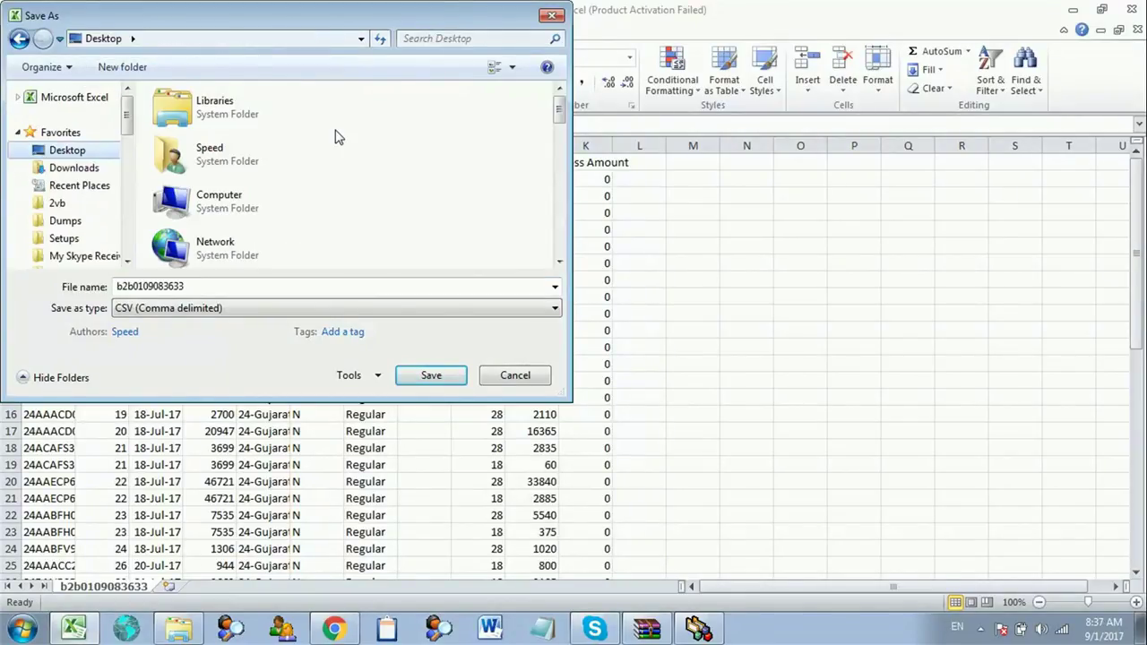
Step: Create a new folder on the Desktop and try to name it "gst returns"
left_click(144, 66)
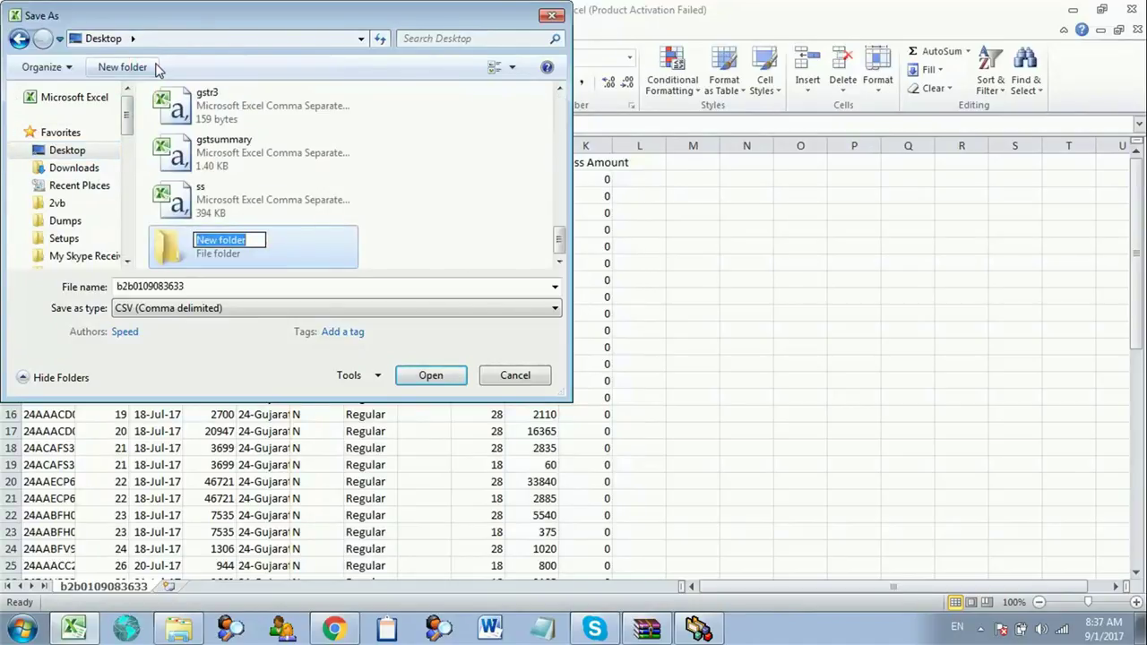
type("gst re")
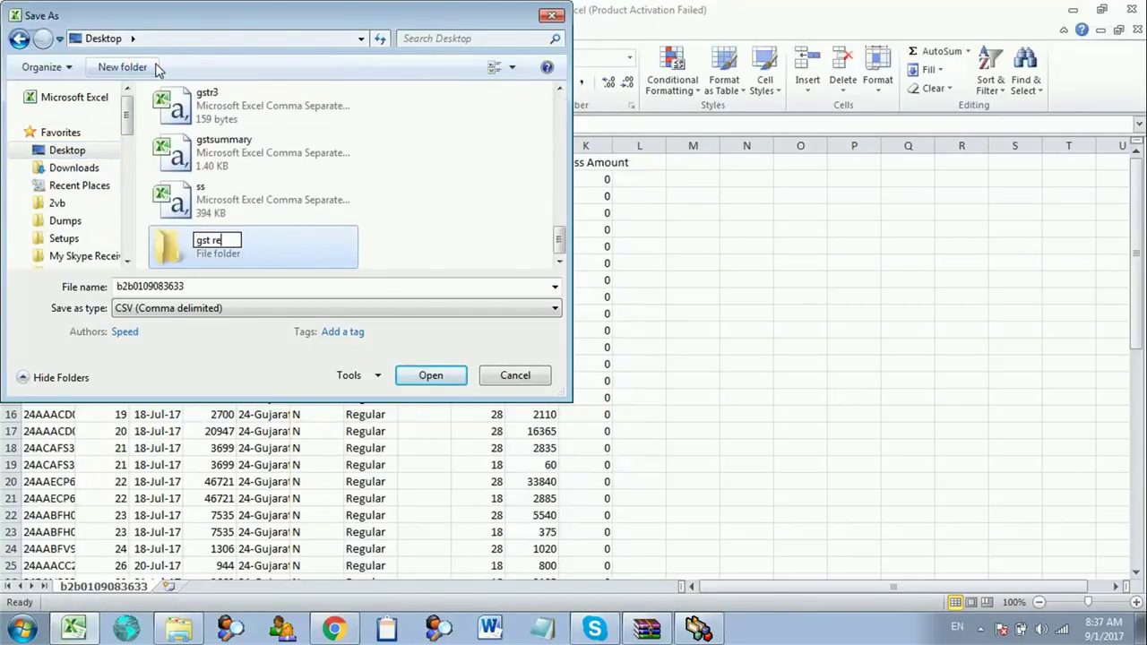
type("turns")
key("Return")
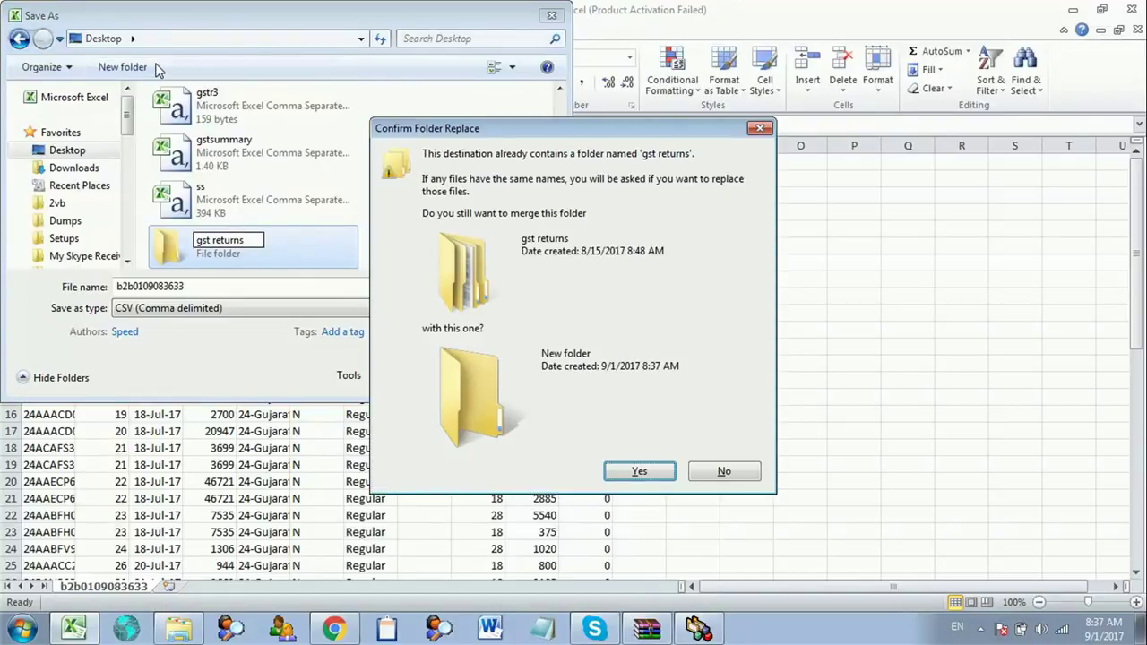
key("Escape")
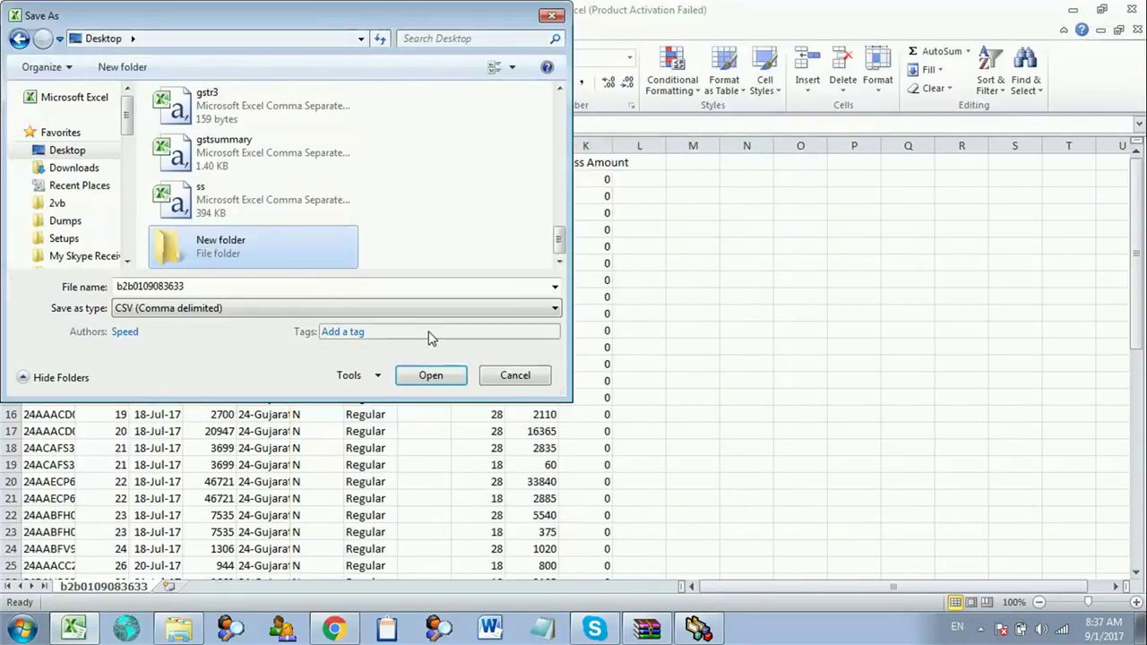
Step: Rename the new folder "gst a1" and open it as the save location
left_click(250, 229)
type("gst")
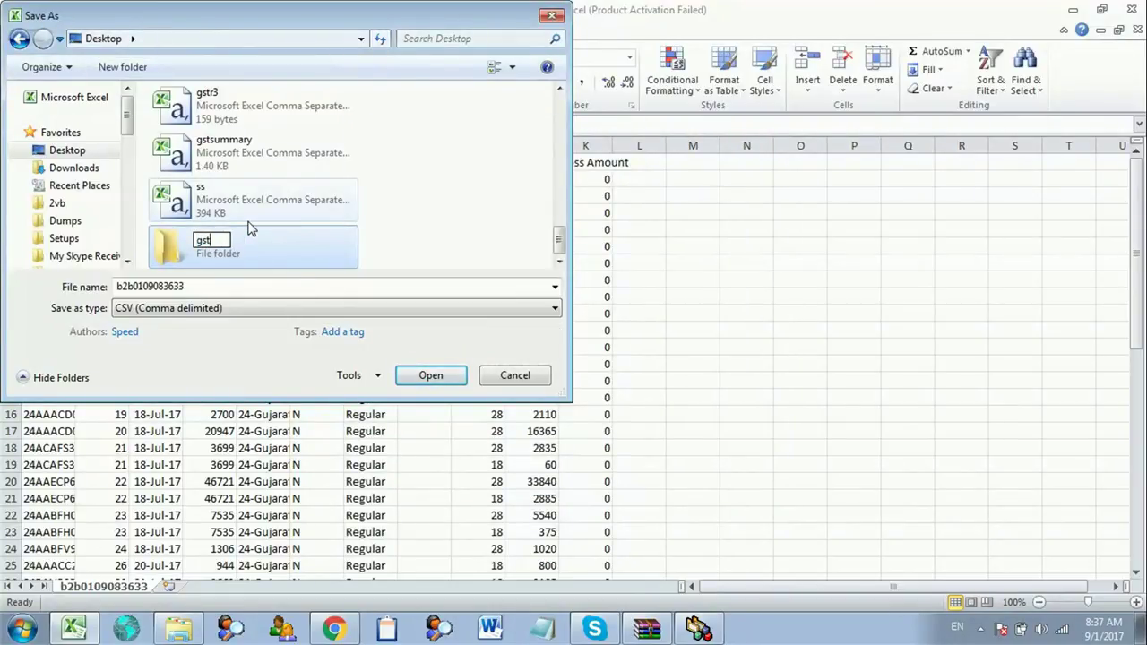
type(" a1")
key("Return")
double_click(250, 228)
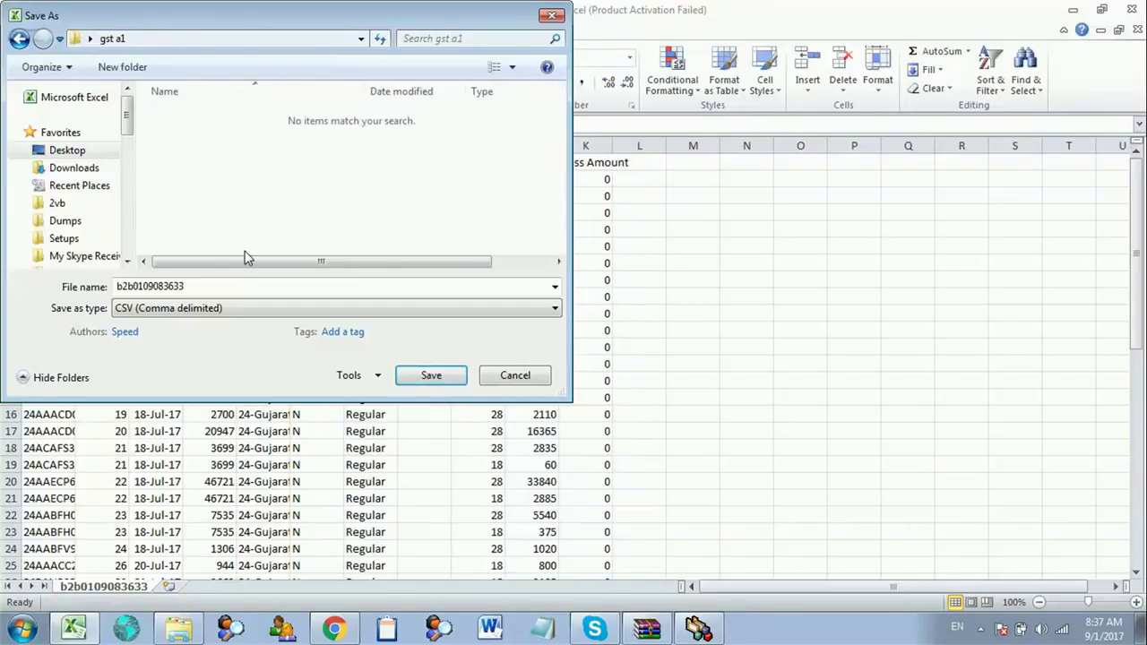
double_click(205, 285)
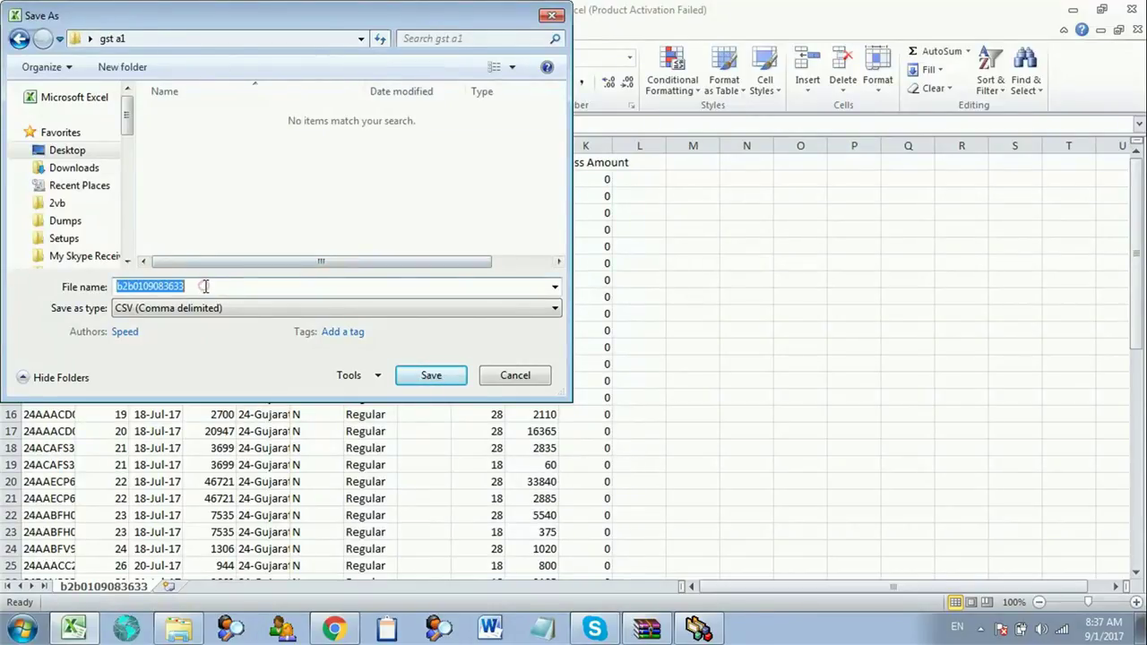
left_click(425, 380)
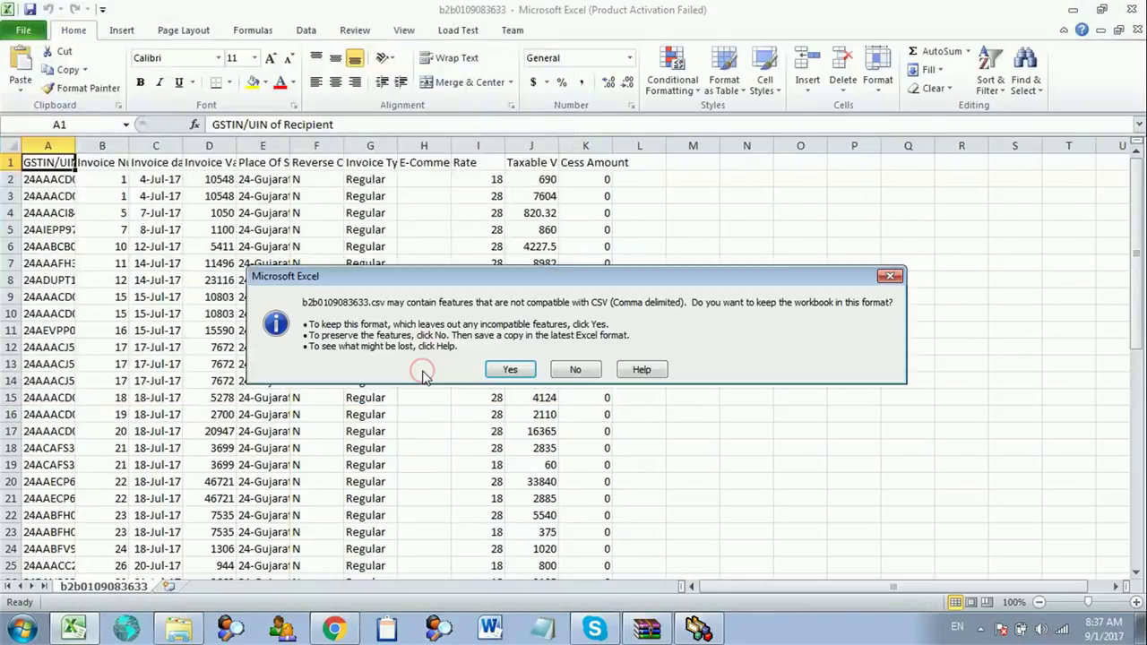
left_click(525, 369)
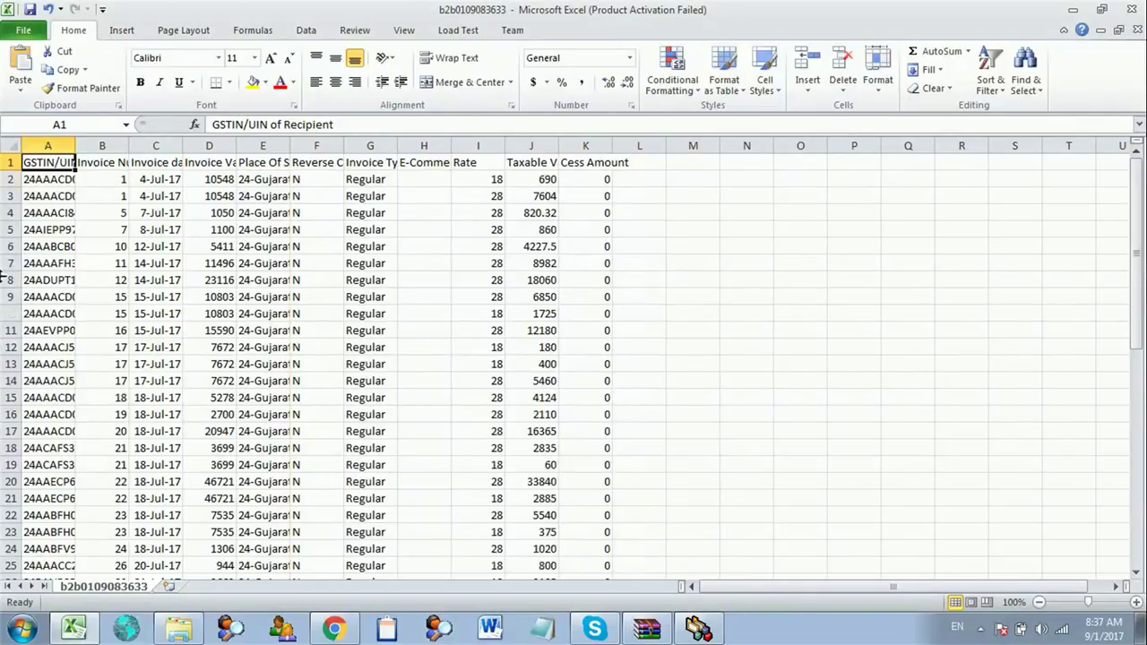
key("alt+F4")
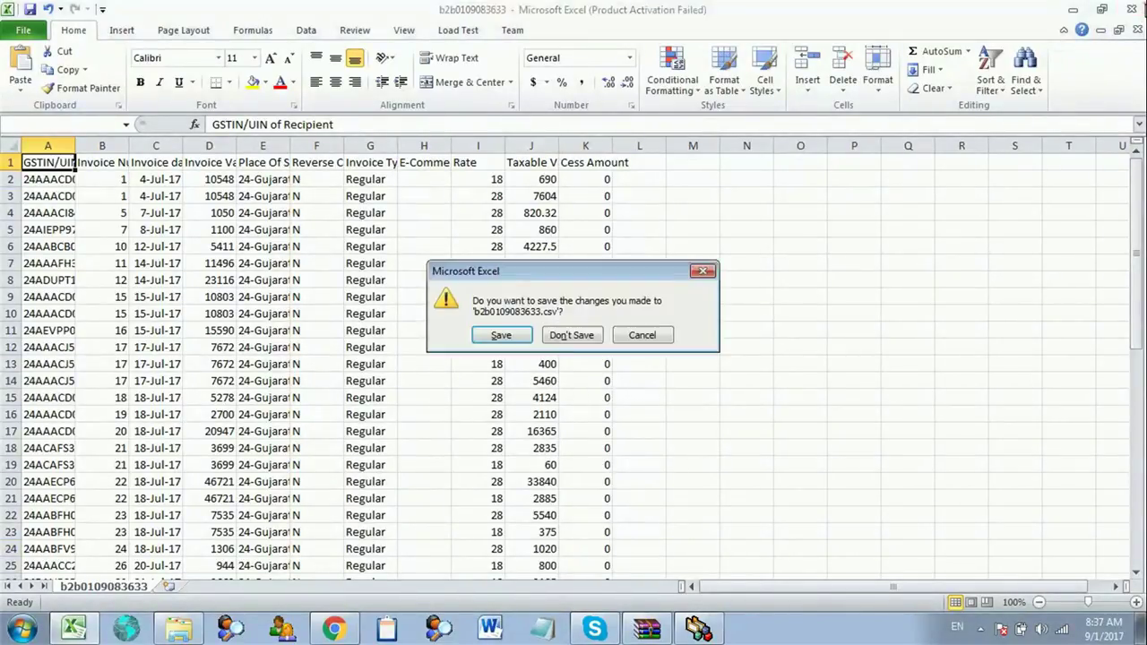
left_click(571, 336)
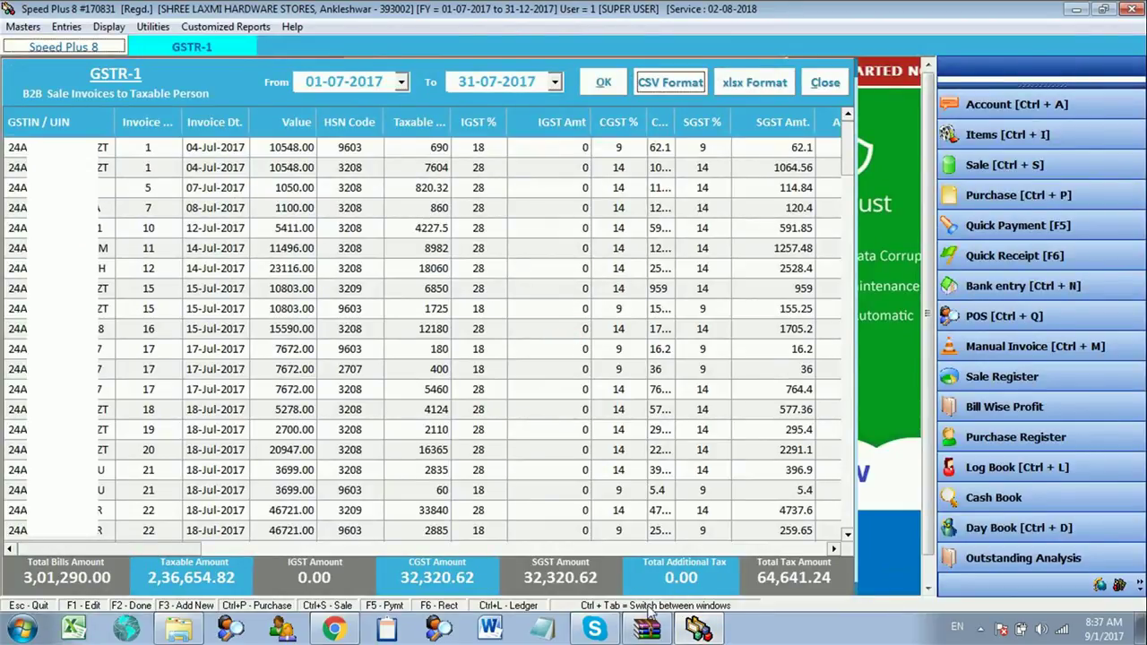
left_click(334, 629)
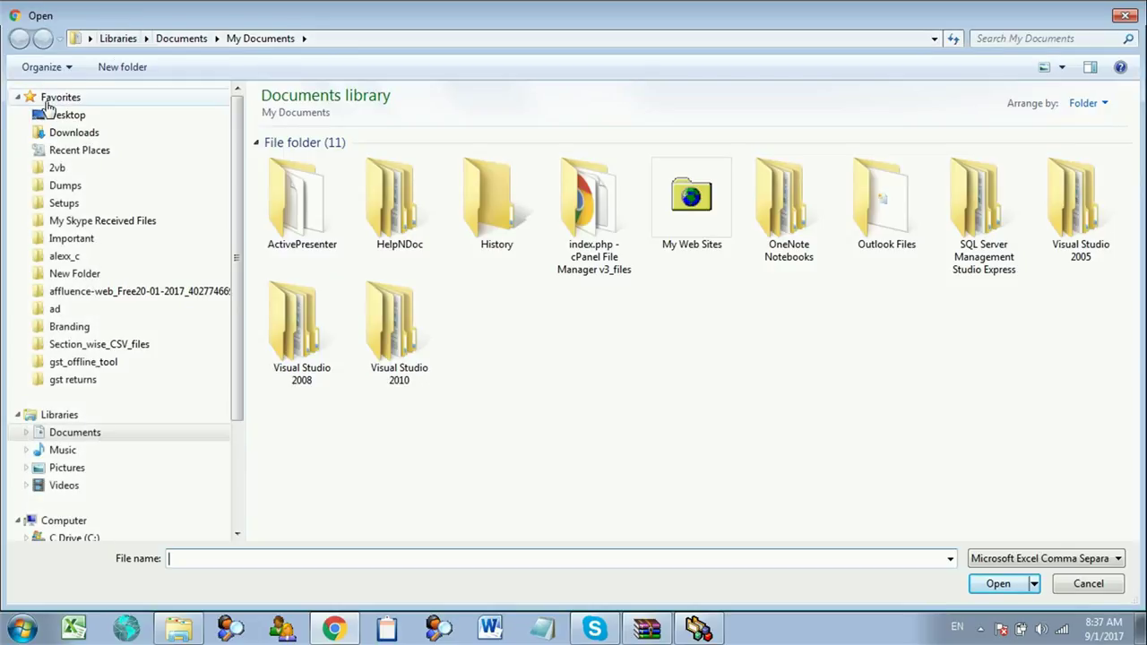
left_click(81, 116)
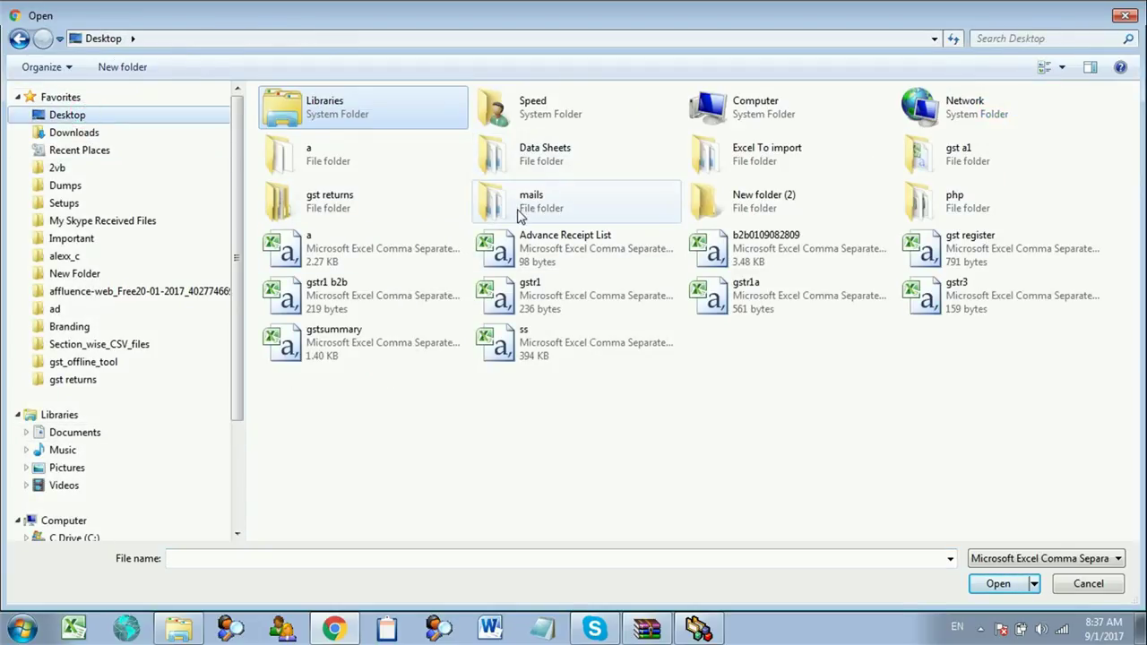
double_click(917, 159)
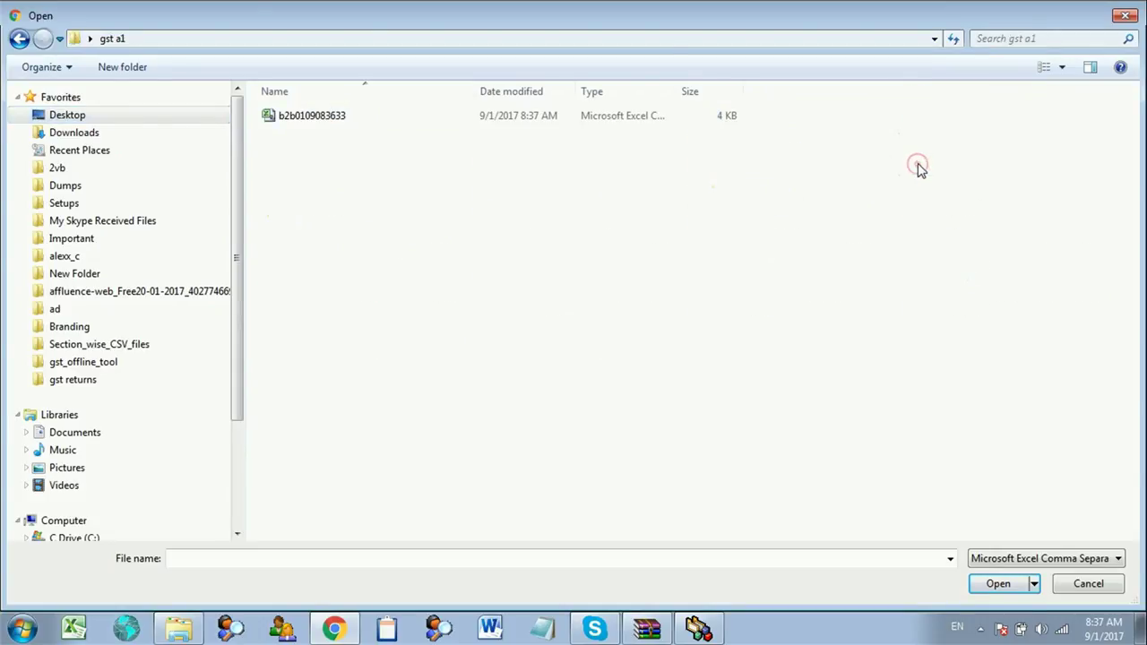
double_click(301, 116)
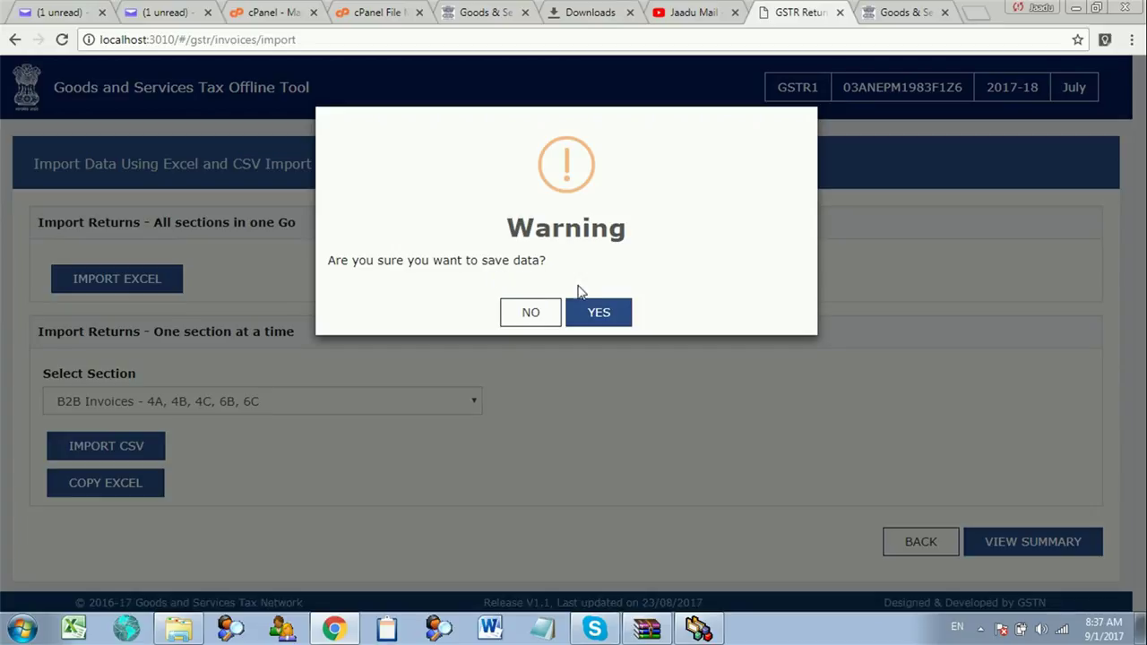
left_click(600, 315)
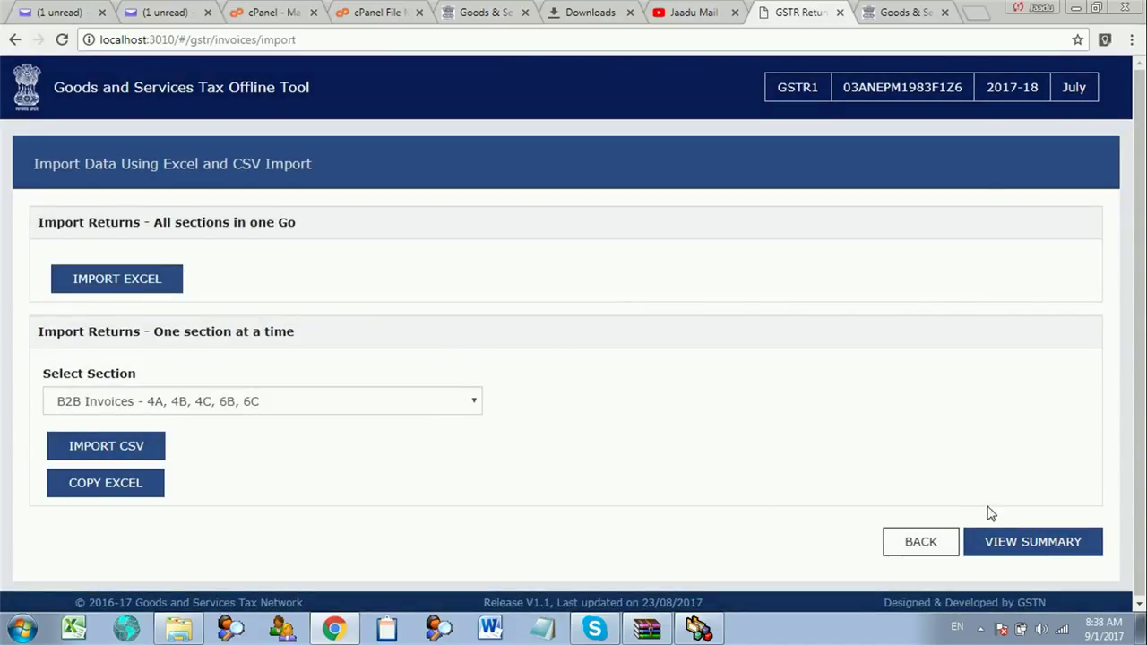
Step: Open the return summary and review the imported invoices in the B2B Invoices - 4A, 4B, 4C, 6B, 6C section
left_click(1027, 551)
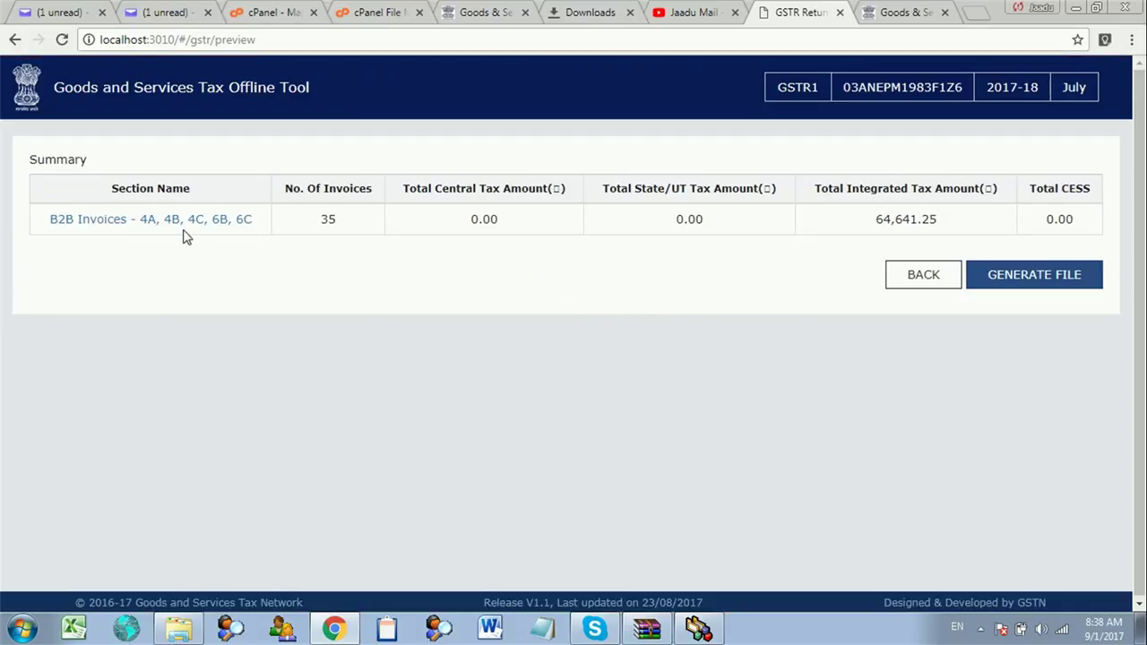
left_click(182, 227)
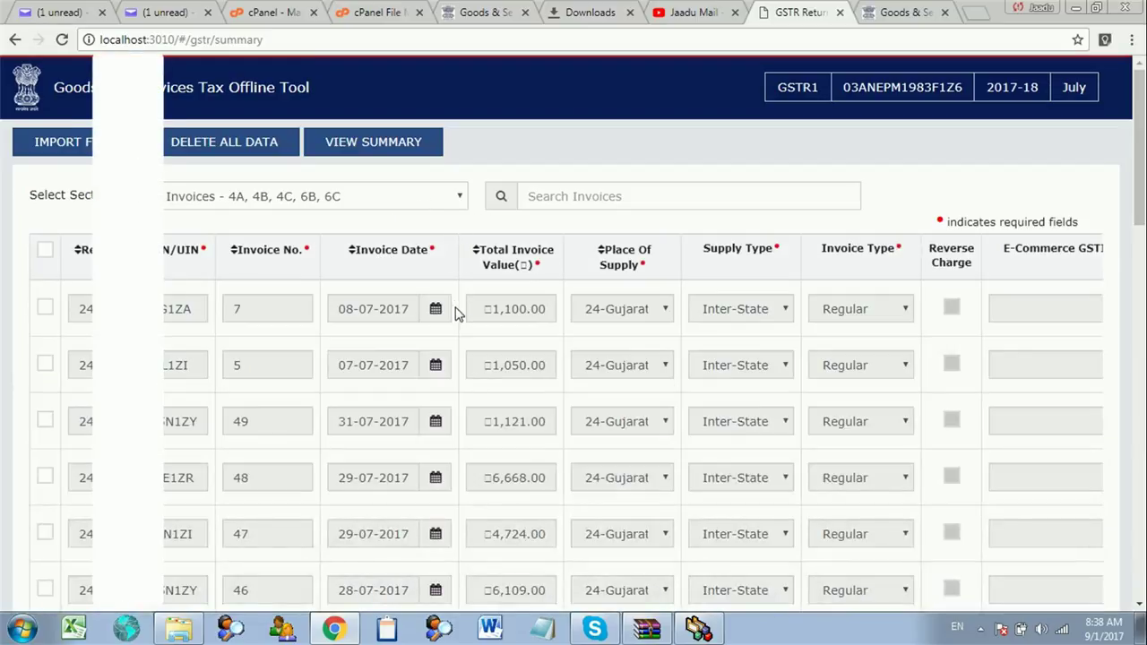
scroll(481, 384, "down", 4)
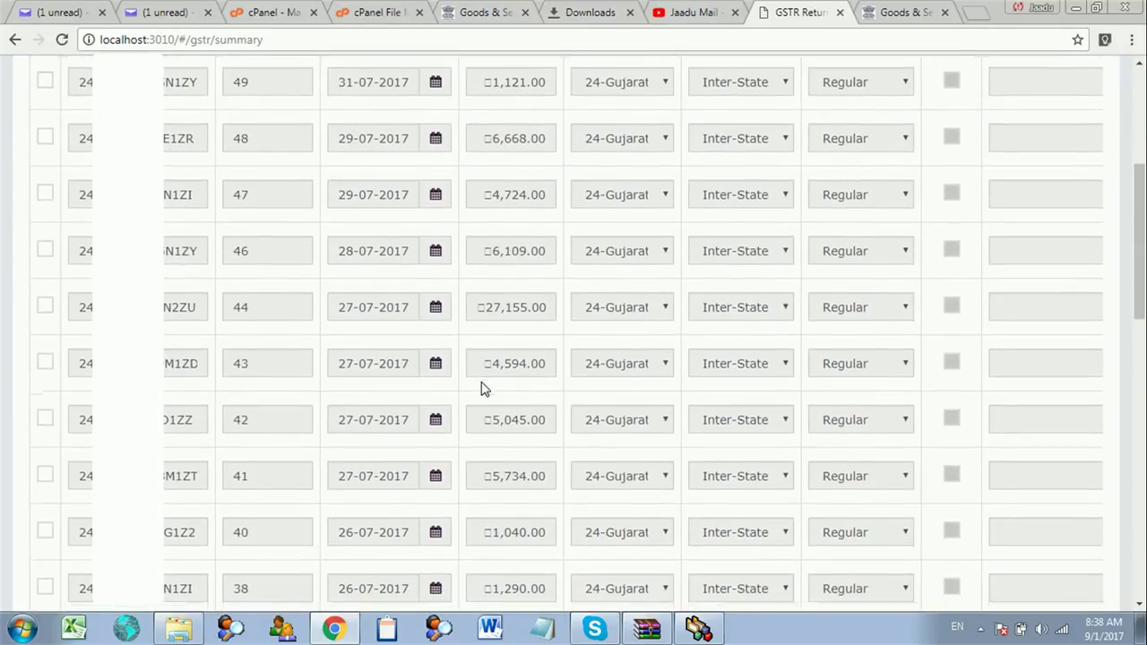
scroll(482, 388, "down", 4)
scroll(481, 382, "down", 8)
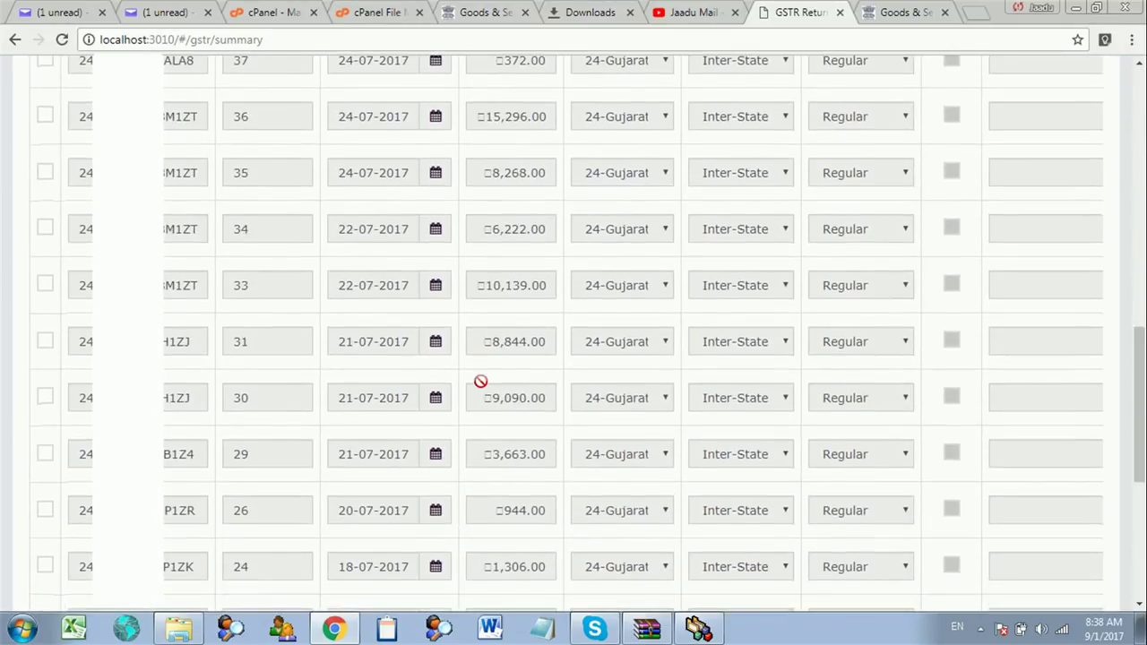
scroll(481, 387, "up", 3)
scroll(481, 388, "up", 13)
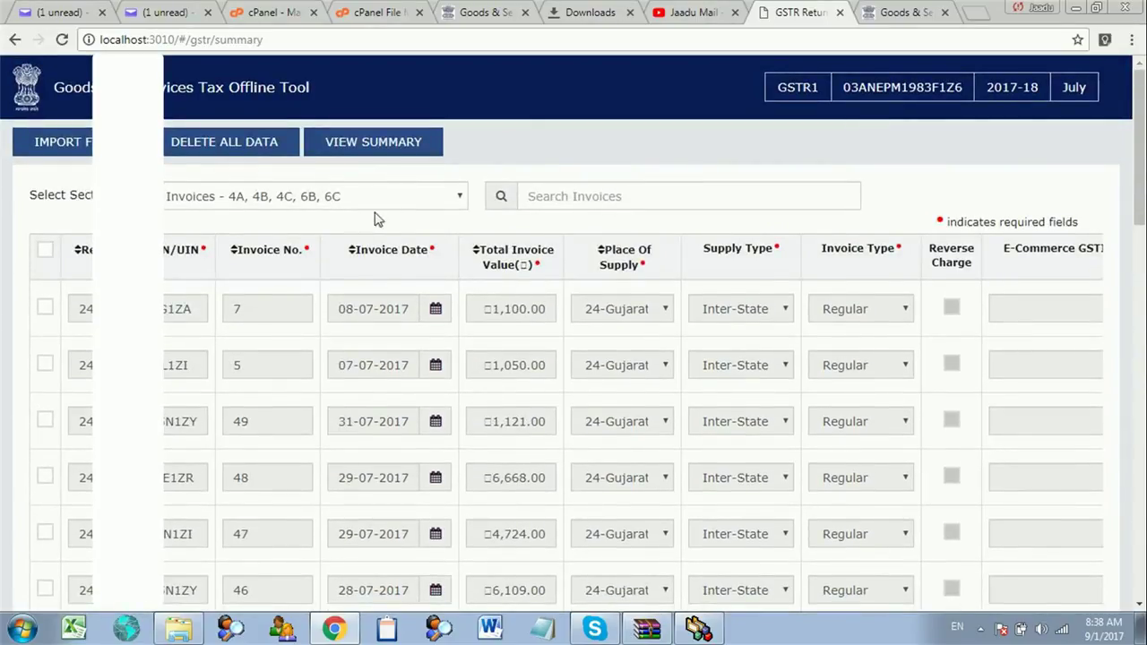
Step: Return to the file import page and choose B2C(Small) Details - 7 as the section to import
left_click(57, 150)
left_click(163, 397)
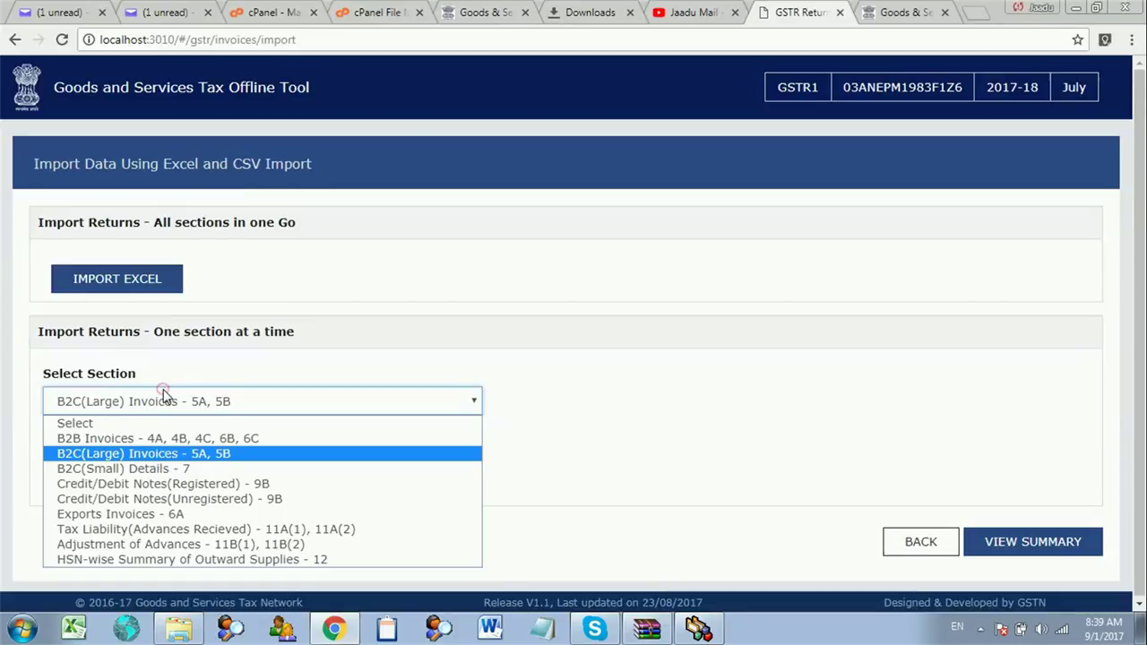
left_click(163, 469)
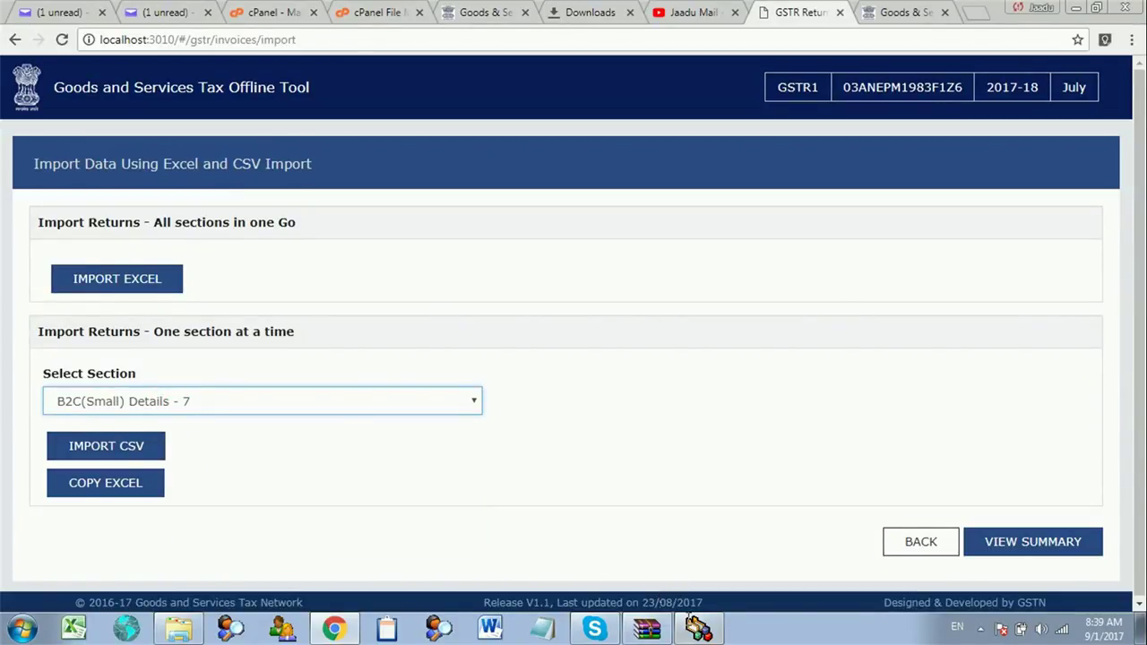
Step: Switch to Speed Plus 8, generate the B2C Small Invoices (Others) report for 01-07-2017 to 31-07-2017, and export it in CSV format
left_click(699, 627)
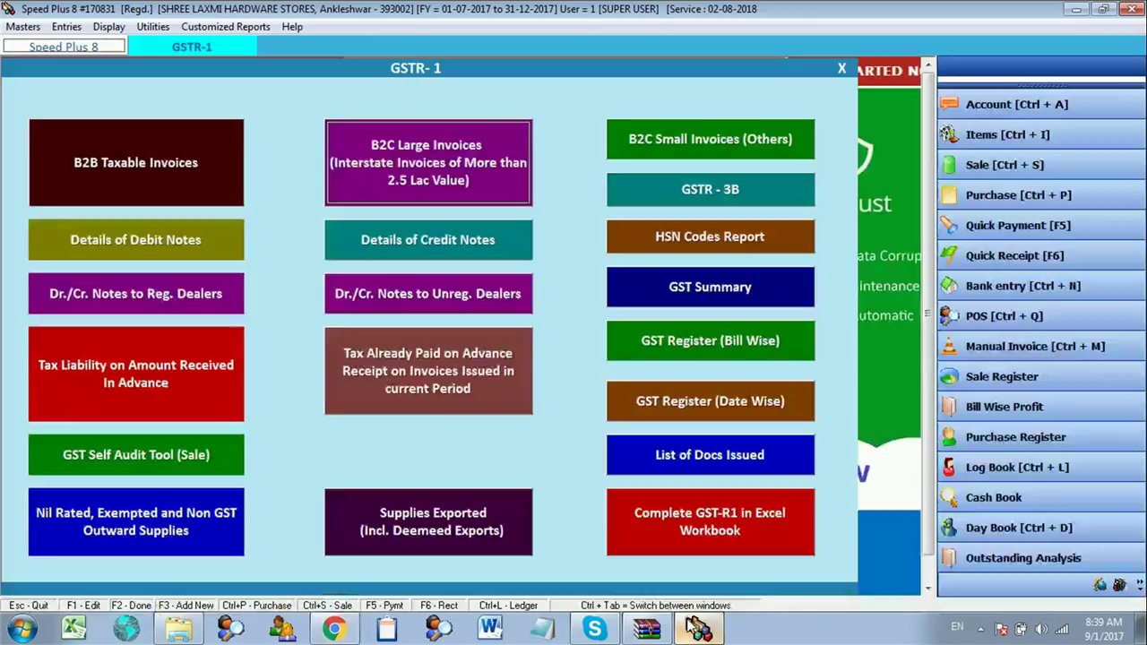
left_click(690, 136)
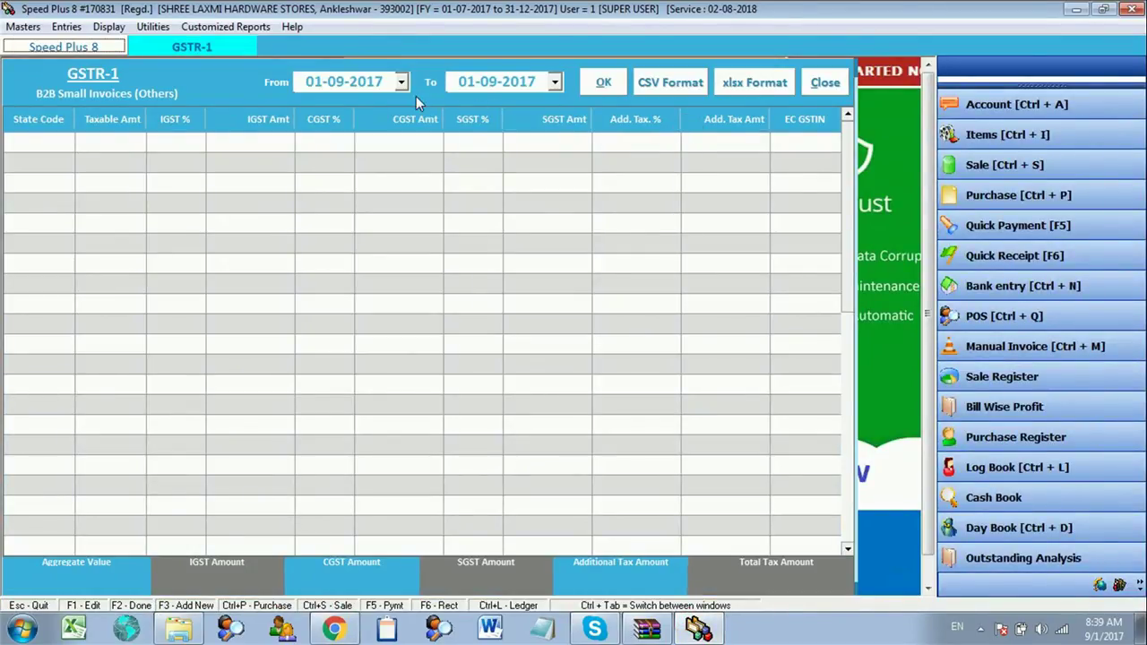
type("0107")
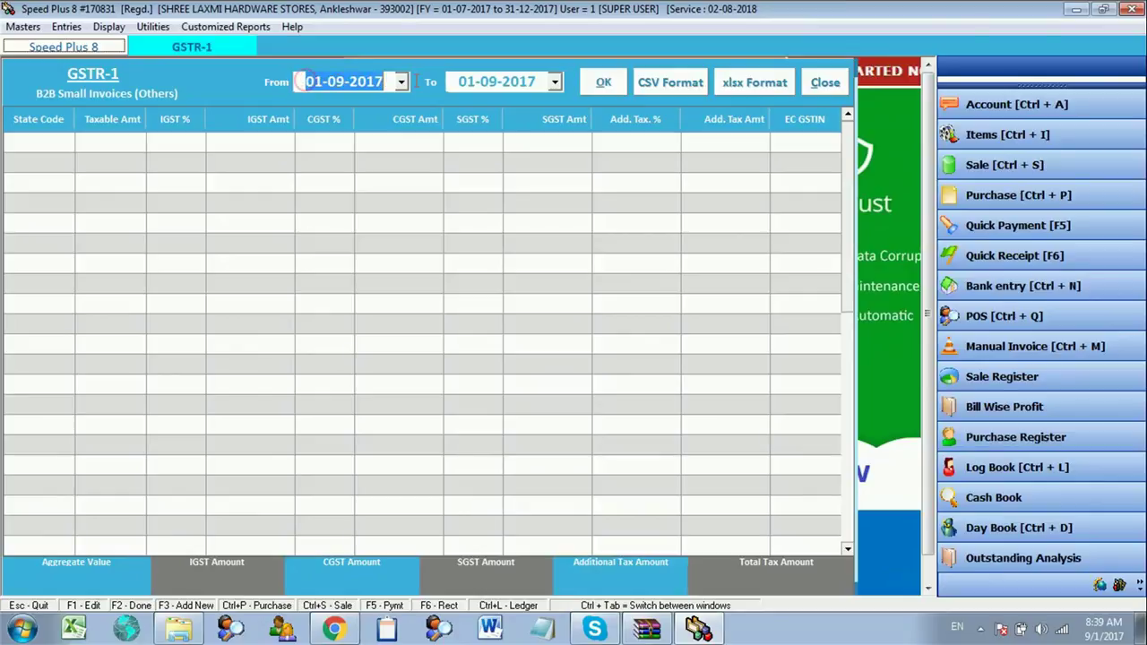
key("Return")
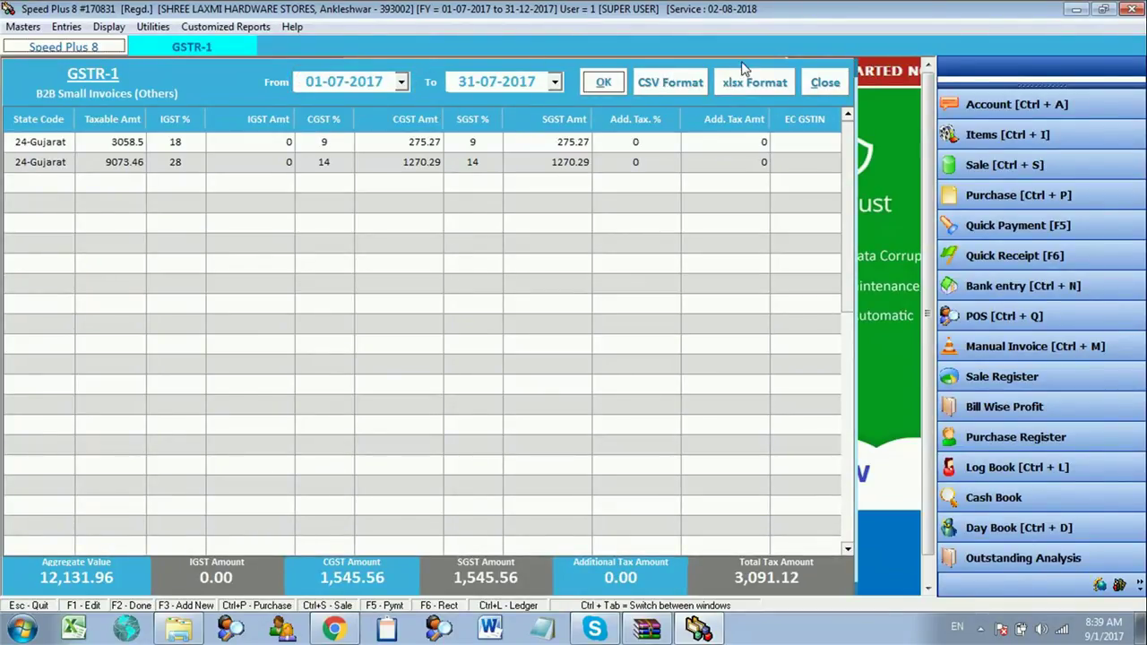
left_click(686, 87)
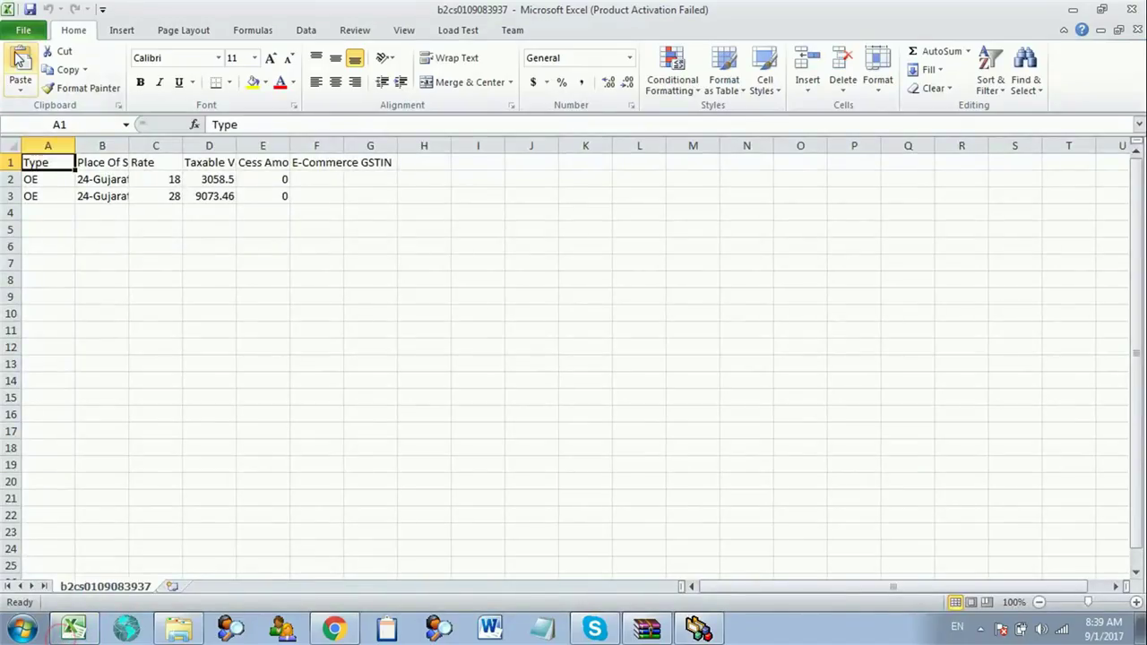
left_click(23, 29)
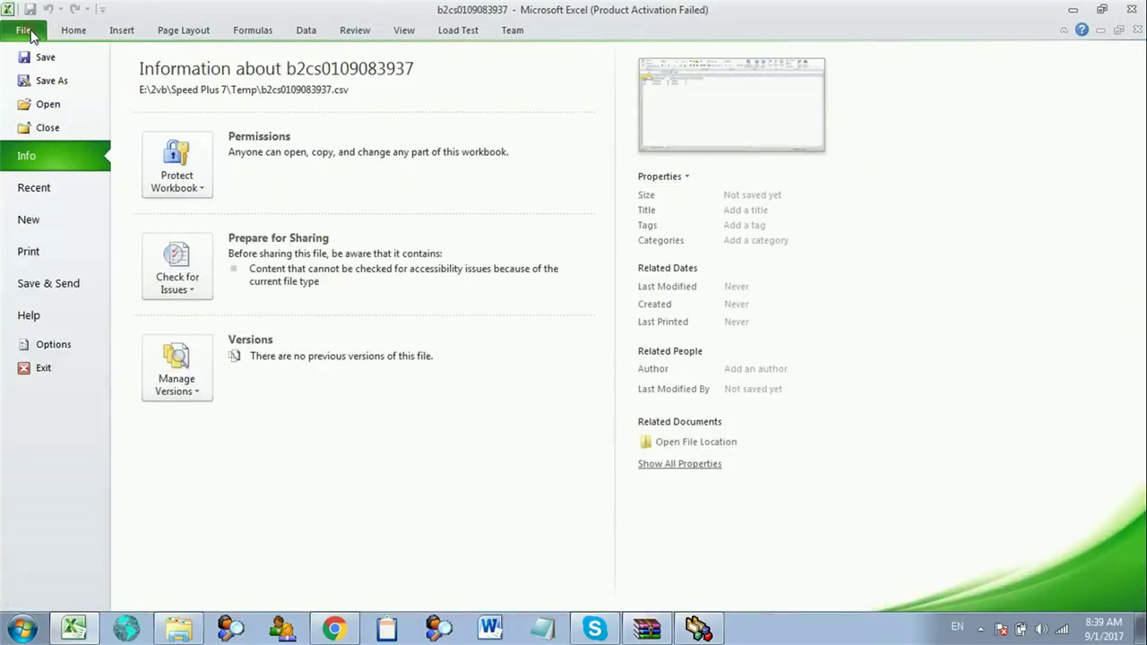
left_click(51, 79)
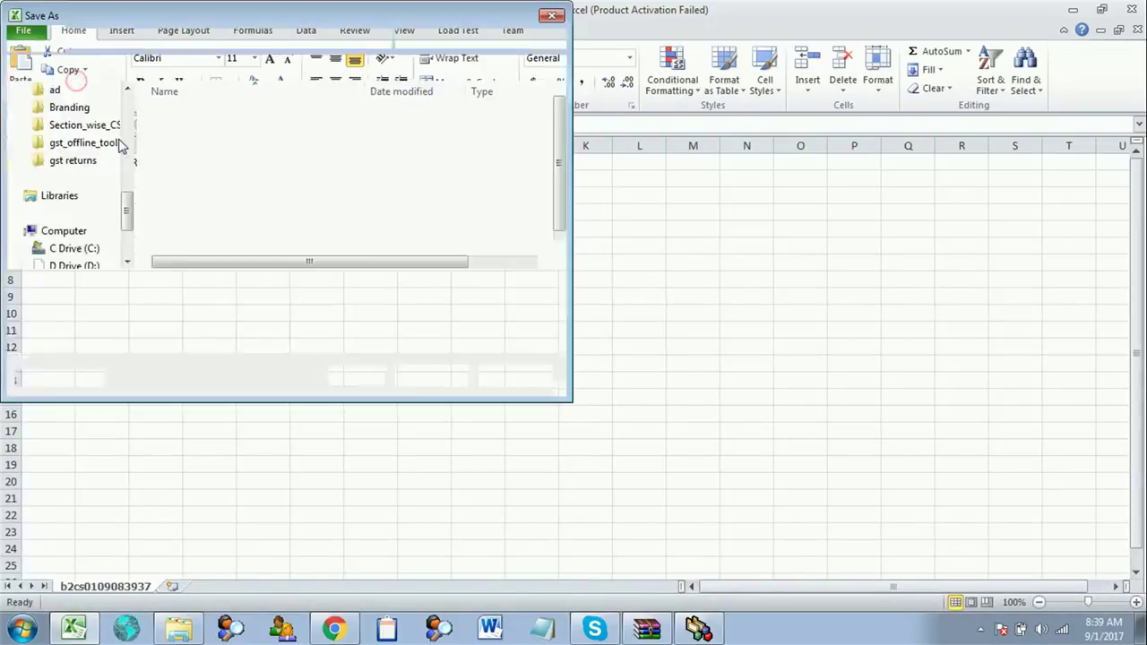
left_click(126, 116)
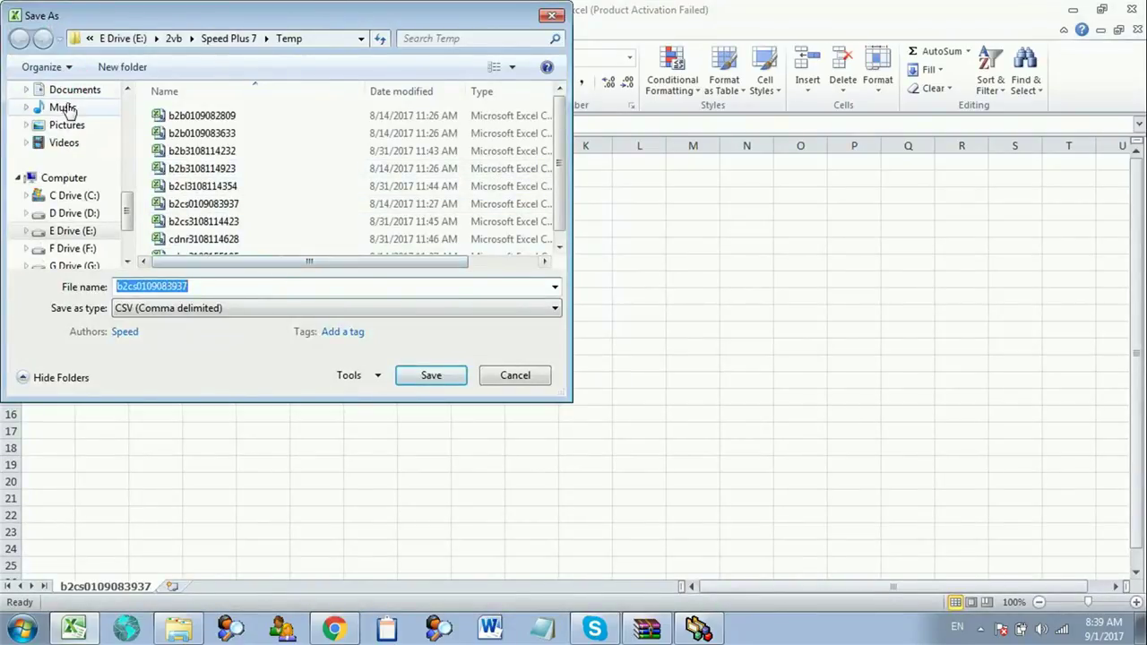
left_click(125, 116)
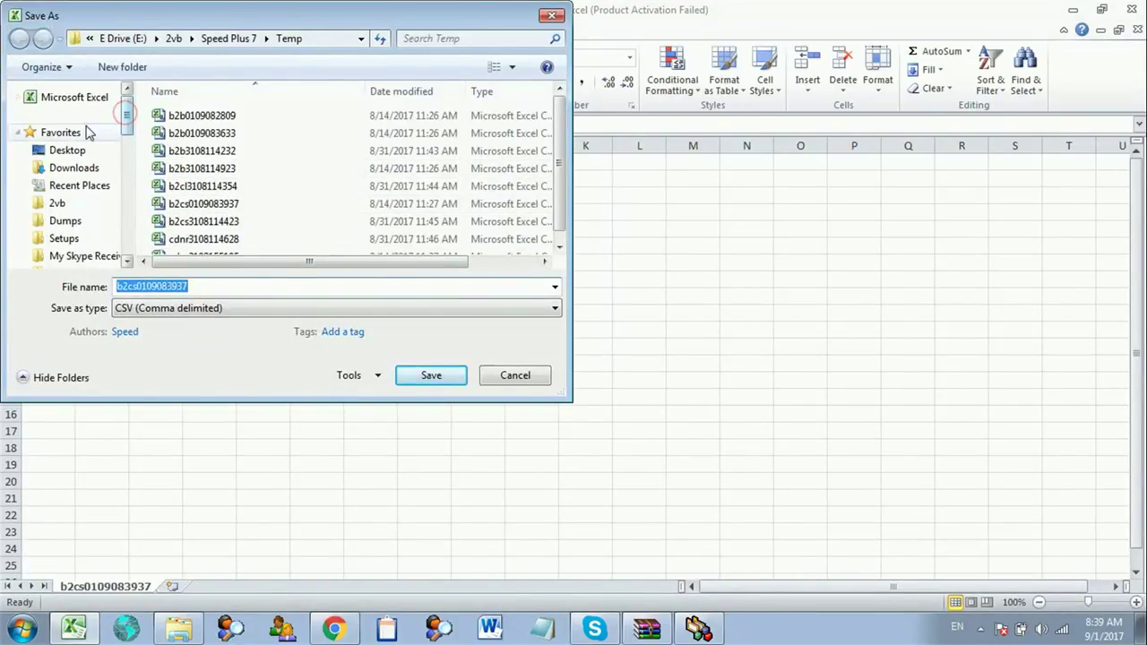
left_click(67, 149)
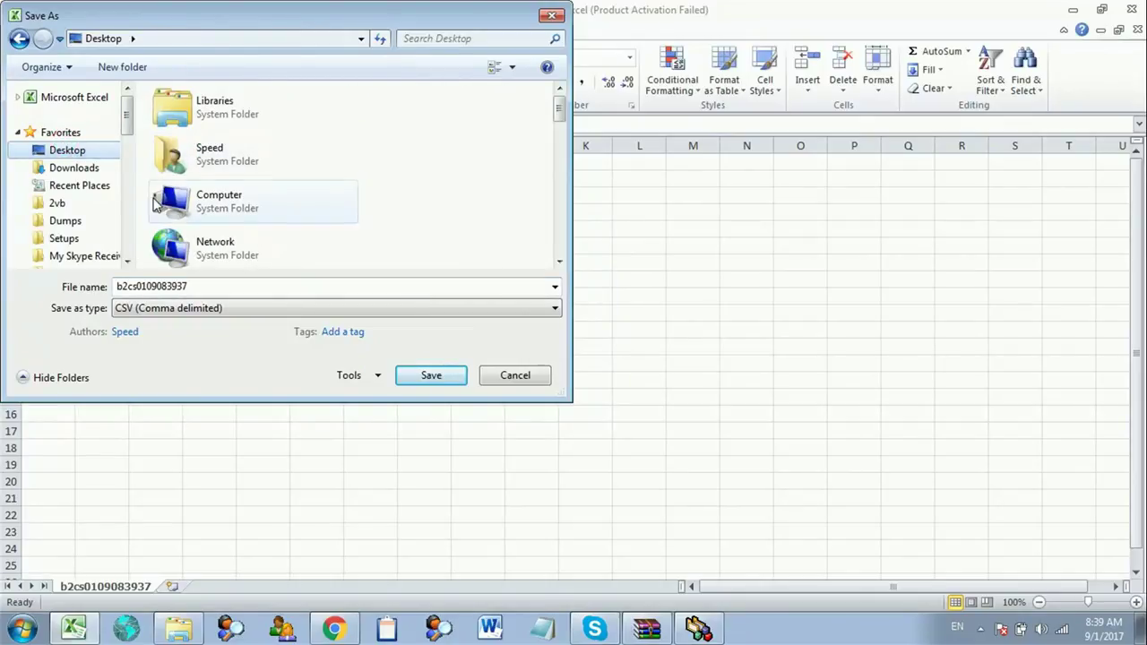
scroll(244, 220, "down", 3)
left_click(236, 208)
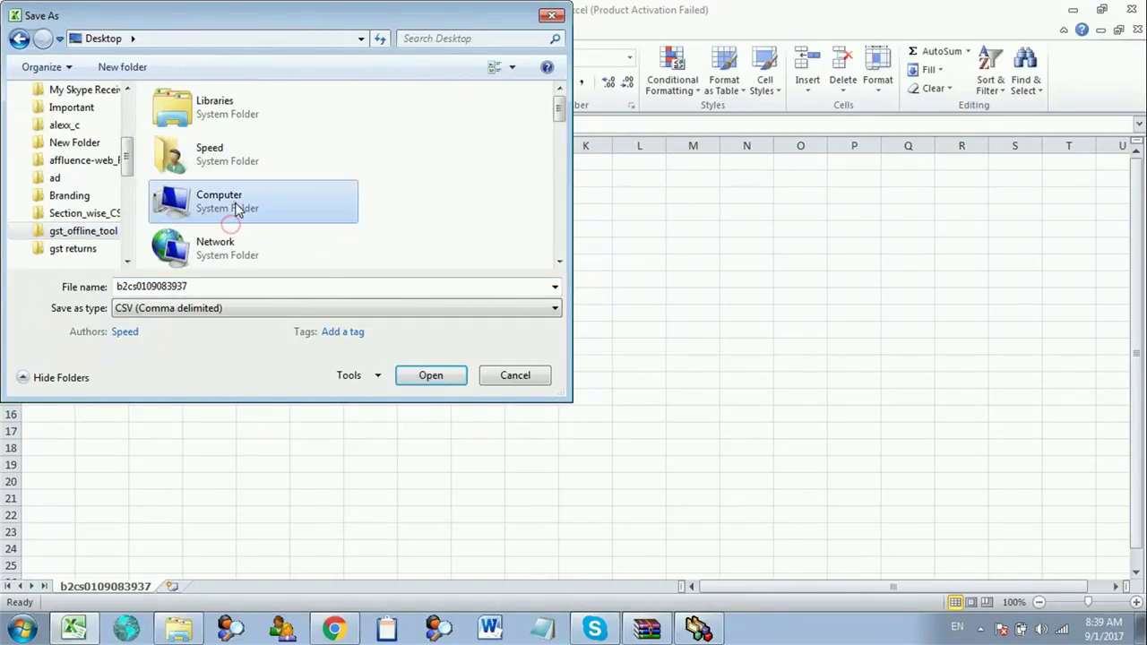
scroll(237, 208, "down", 3)
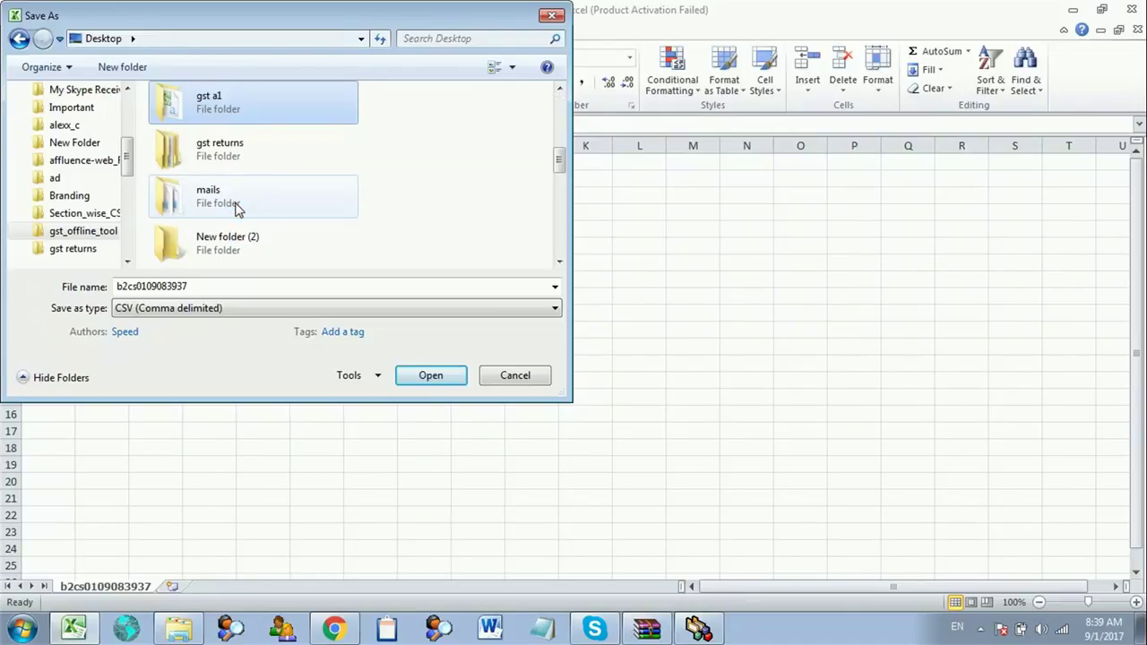
key("Return")
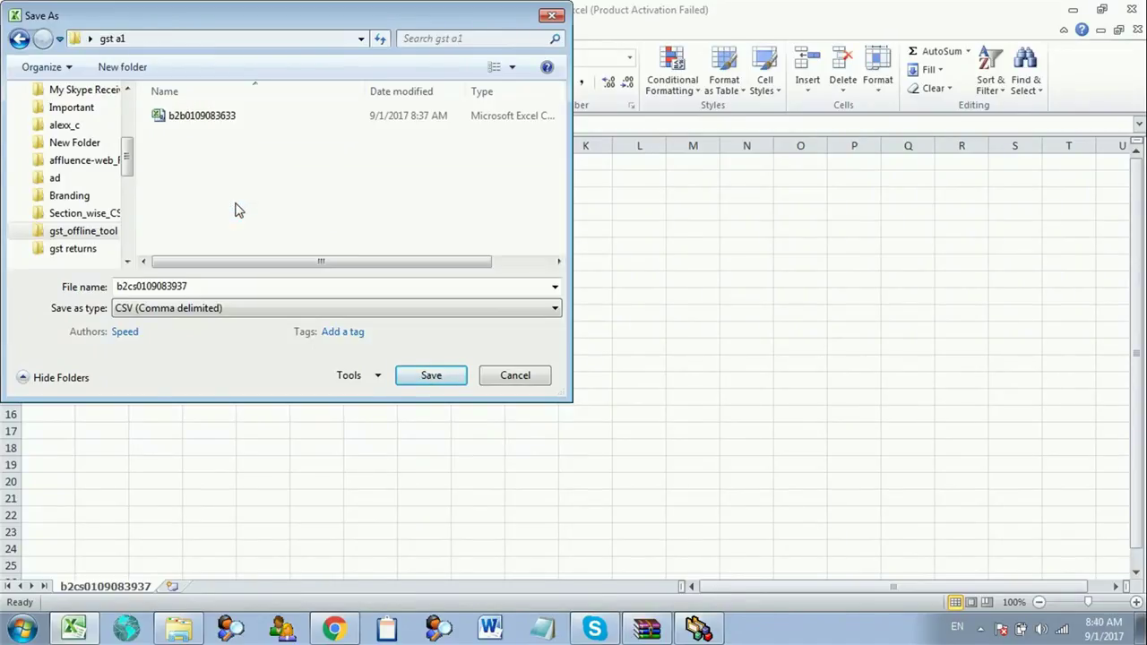
left_click(430, 380)
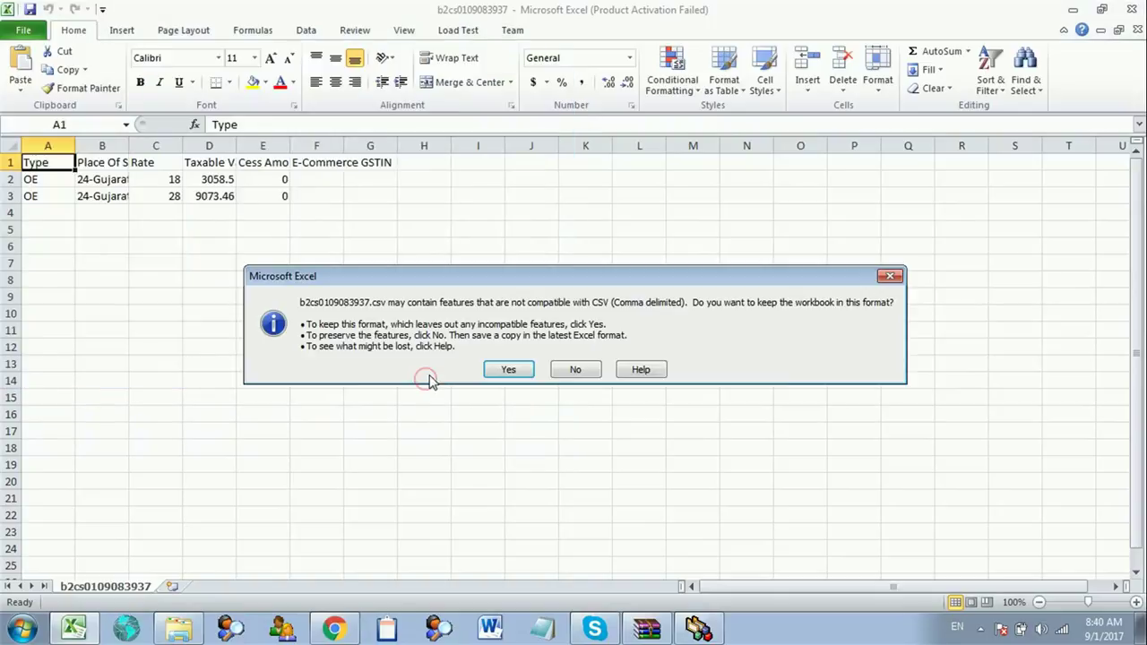
left_click(531, 372)
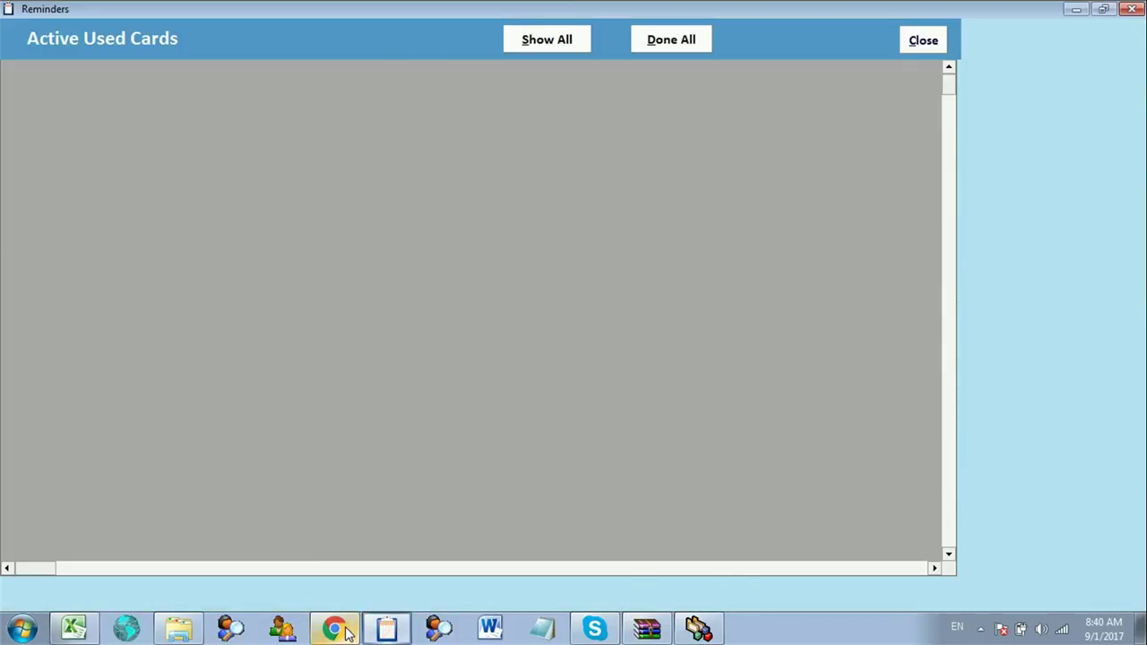
left_click(354, 581)
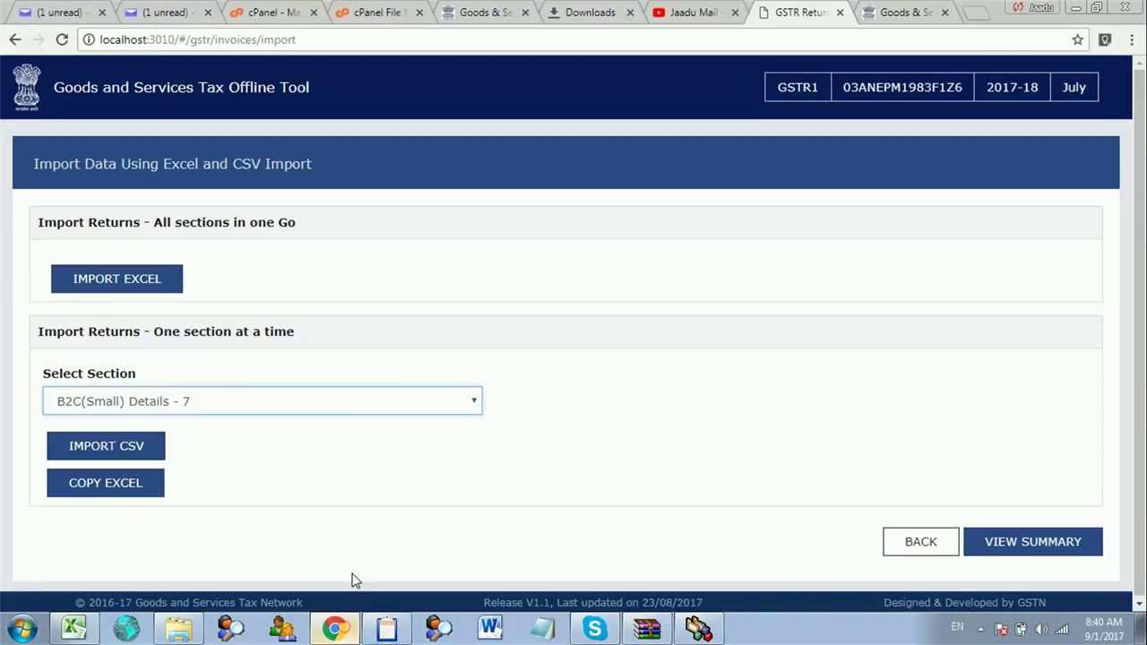
left_click(128, 438)
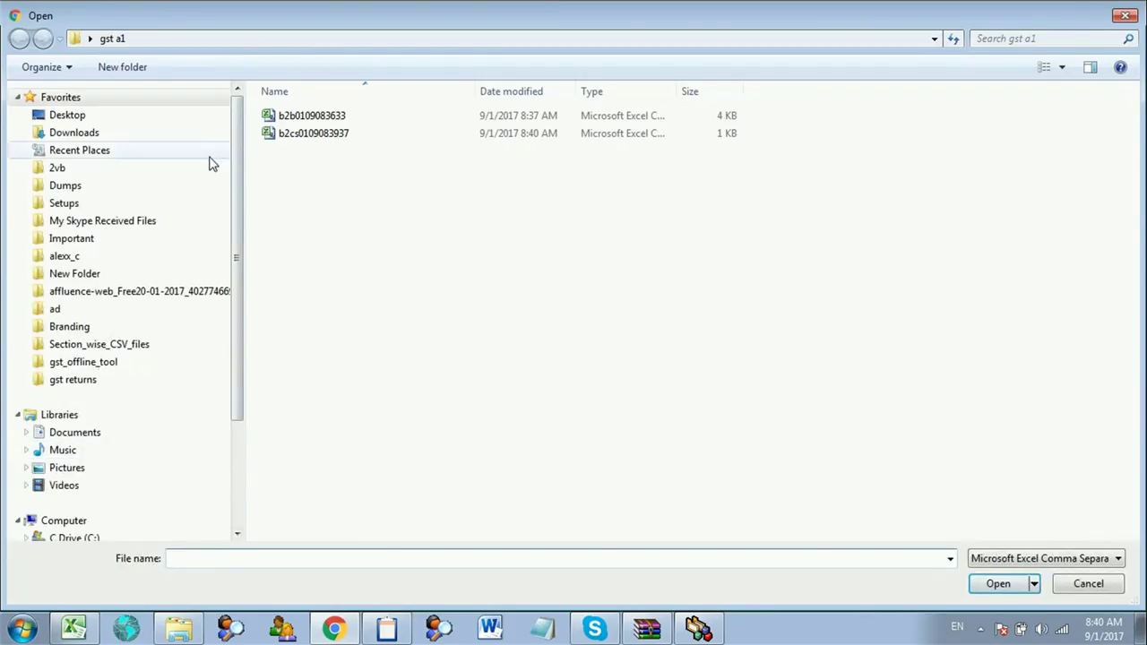
left_click(277, 134)
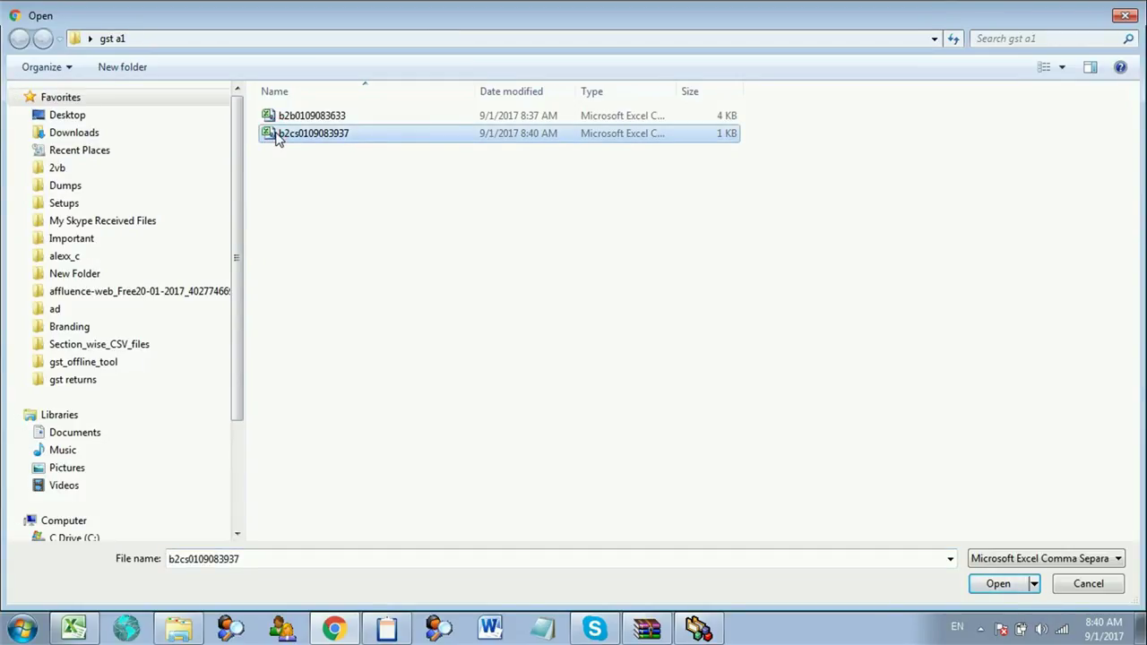
double_click(276, 134)
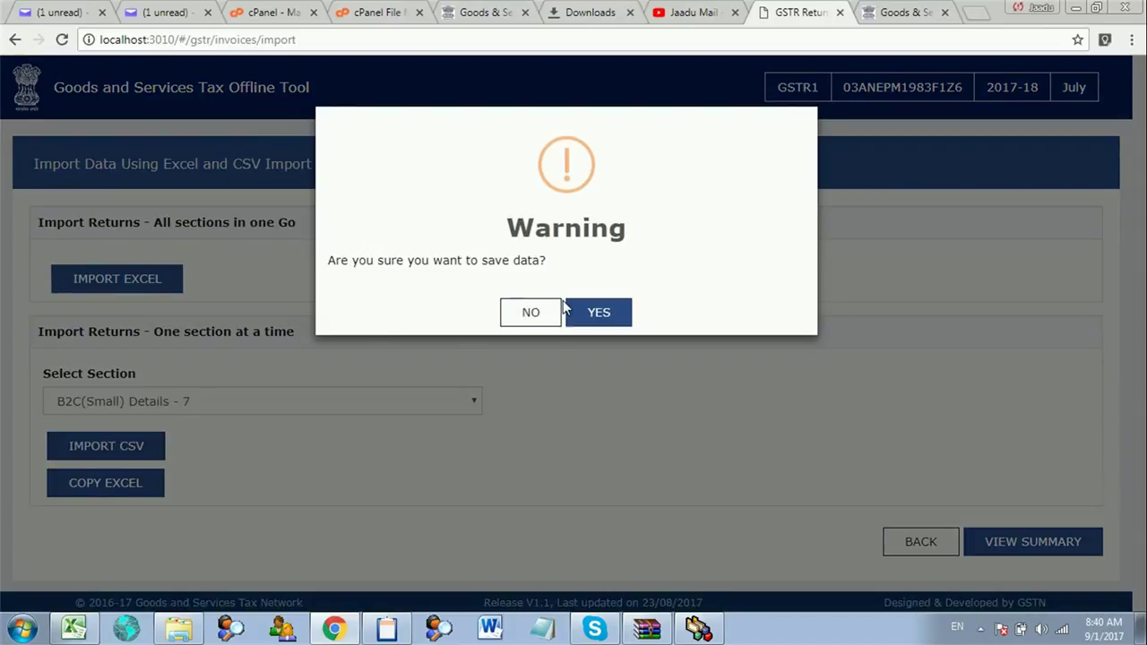
left_click(597, 318)
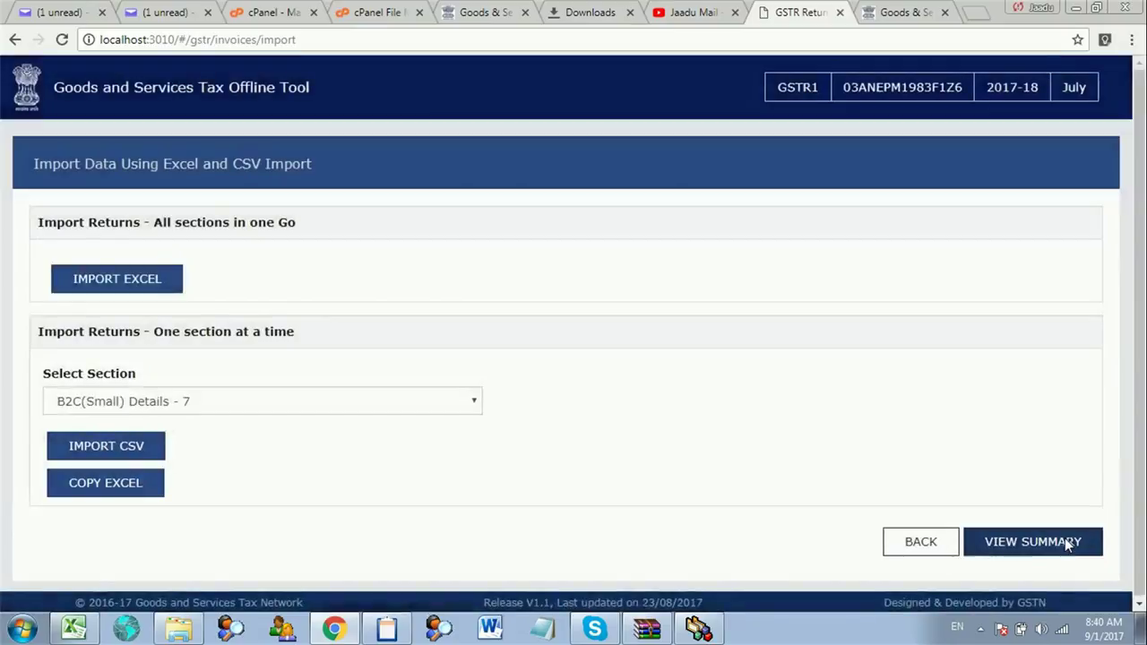
Step: Review the imported B2C(Small) Details - 7 entries through the return summary, and go back to the file import page
left_click(1069, 543)
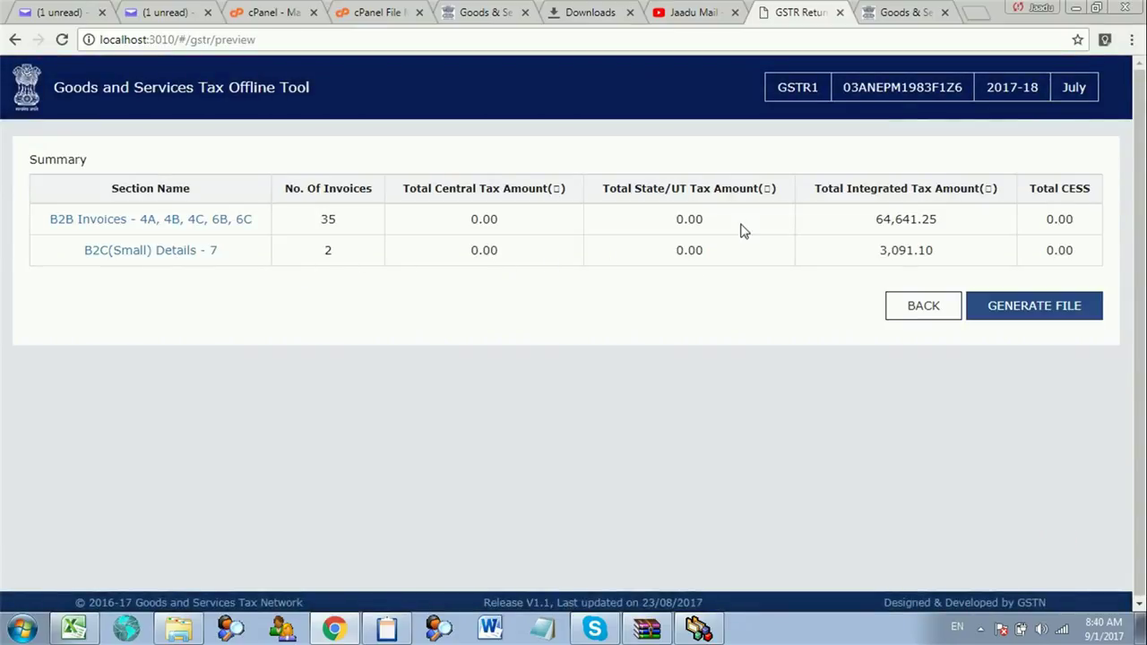
left_click(188, 252)
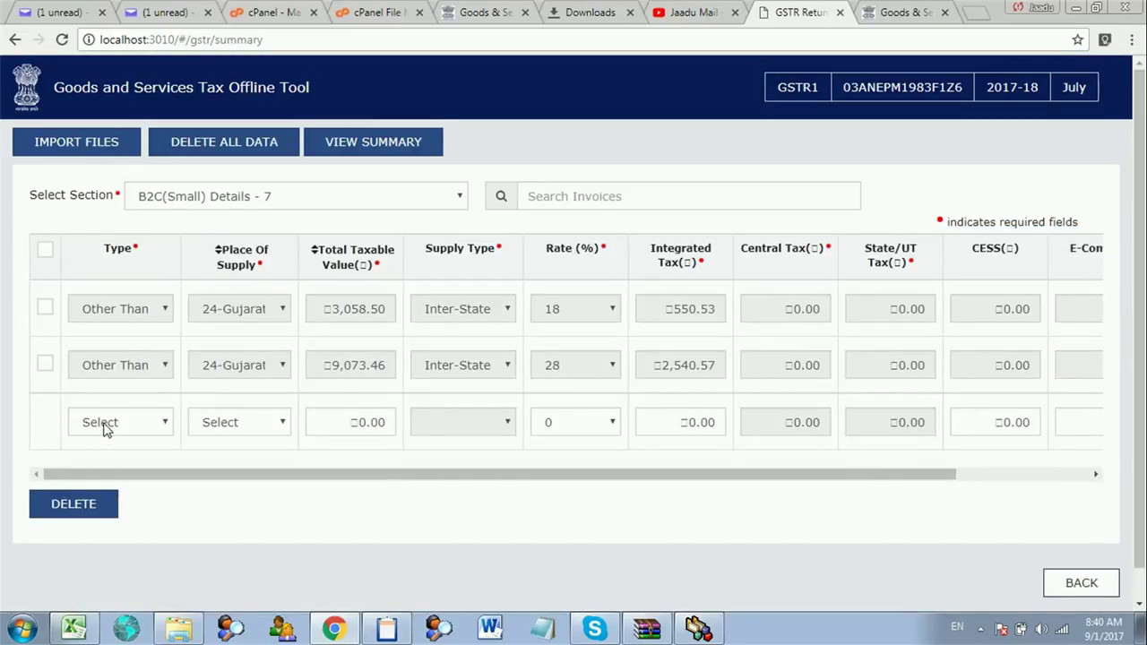
left_click(42, 152)
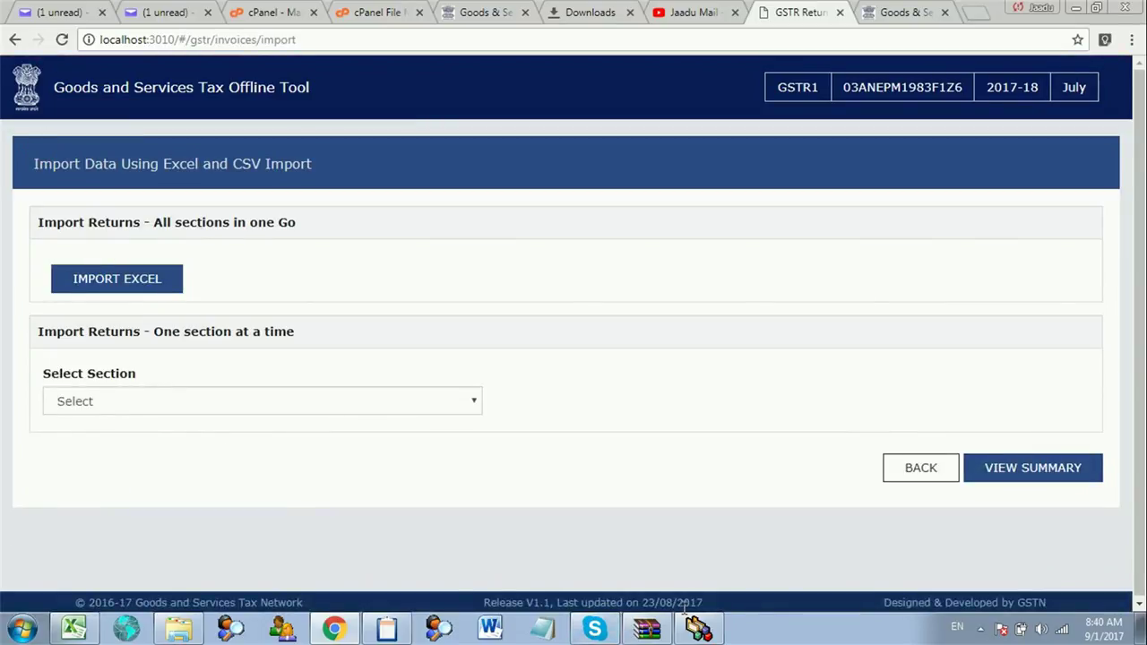
Step: Switch to Speed Plus 8, close the B2C Small Invoices (Others) report, and open the Dr./Cr. Notes to Reg. Dealers report
left_click(698, 628)
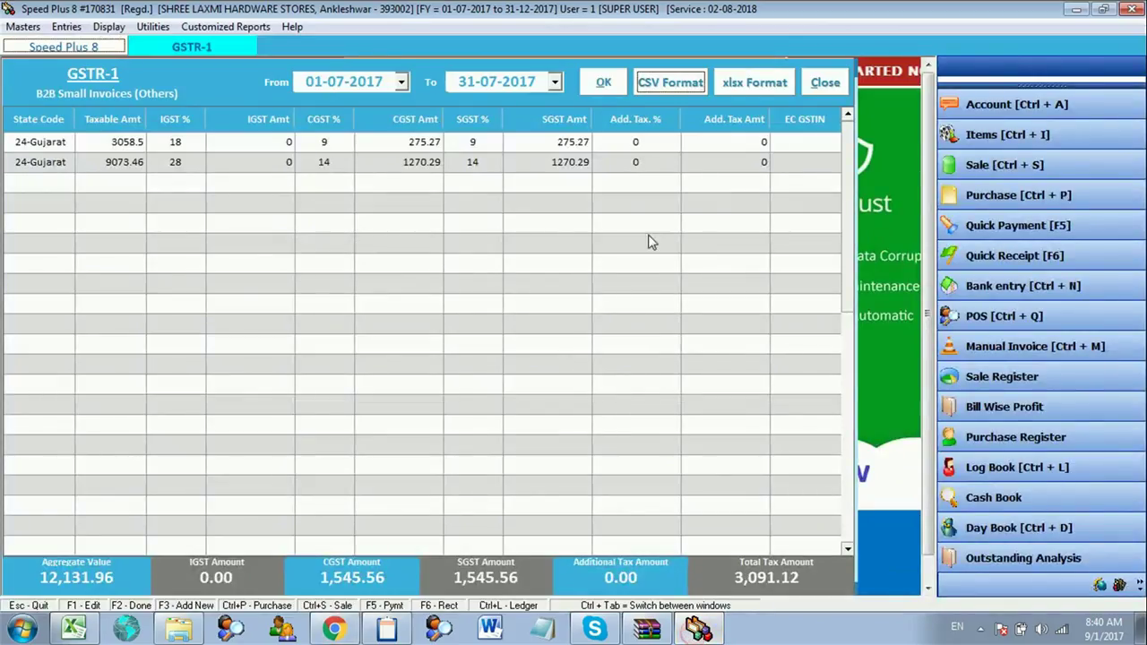
left_click(825, 84)
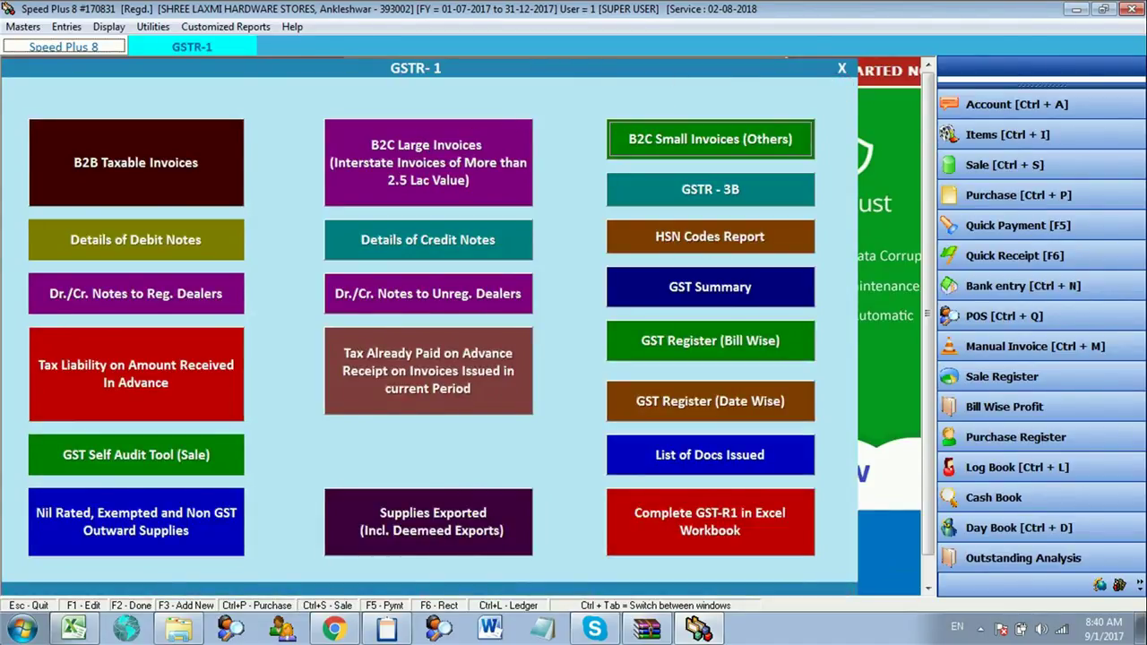
left_click(86, 296)
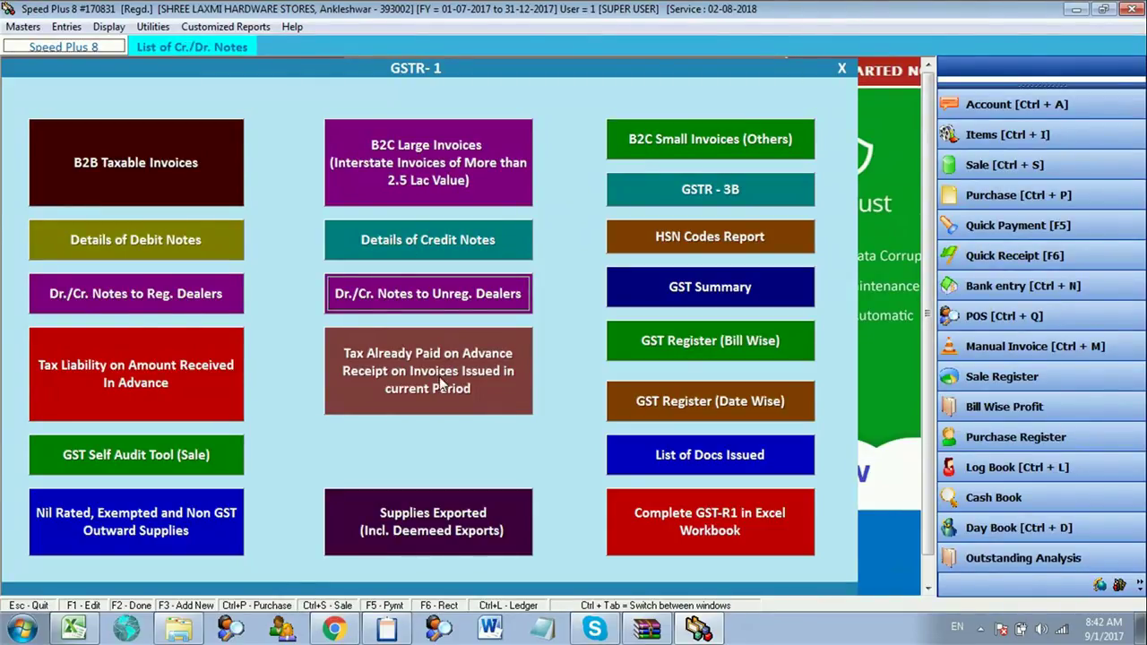
Step: View the Tax Liability on Amount Received In Advance report screen, and return to the GSTR-1 report list
left_click(151, 376)
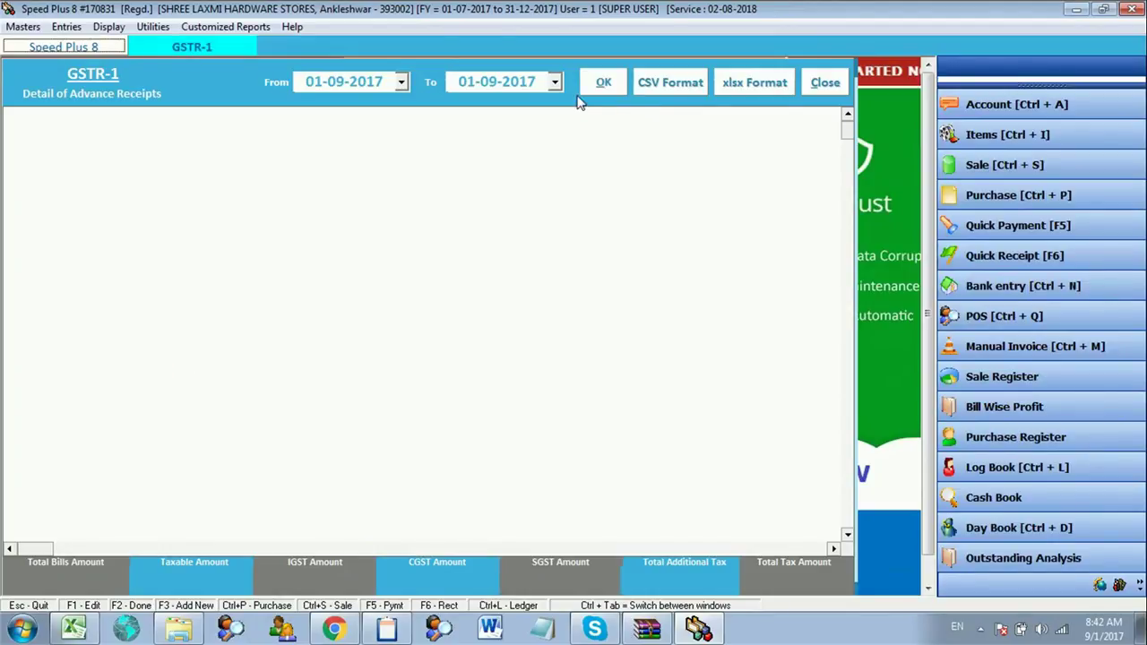
left_click(822, 81)
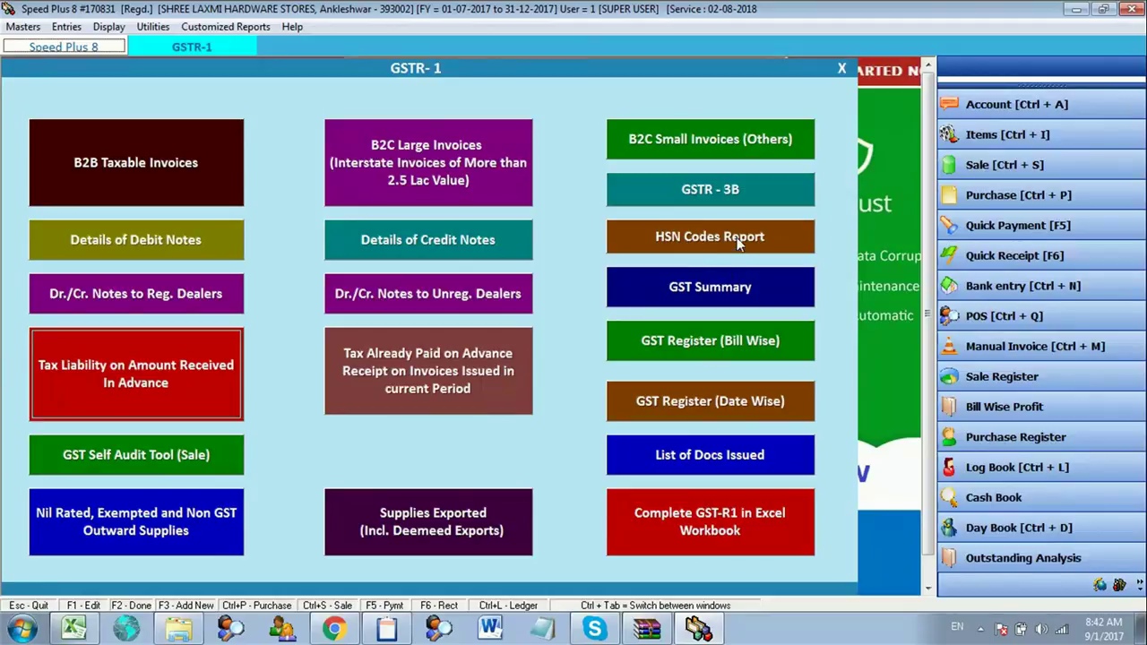
left_click(706, 234)
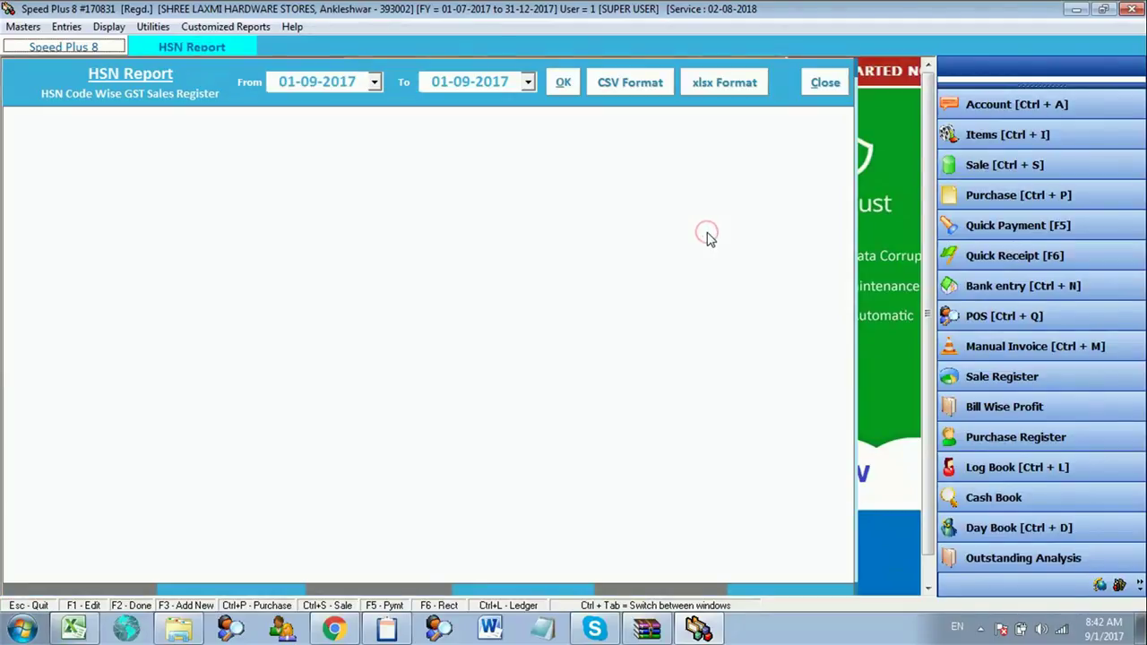
key("Return")
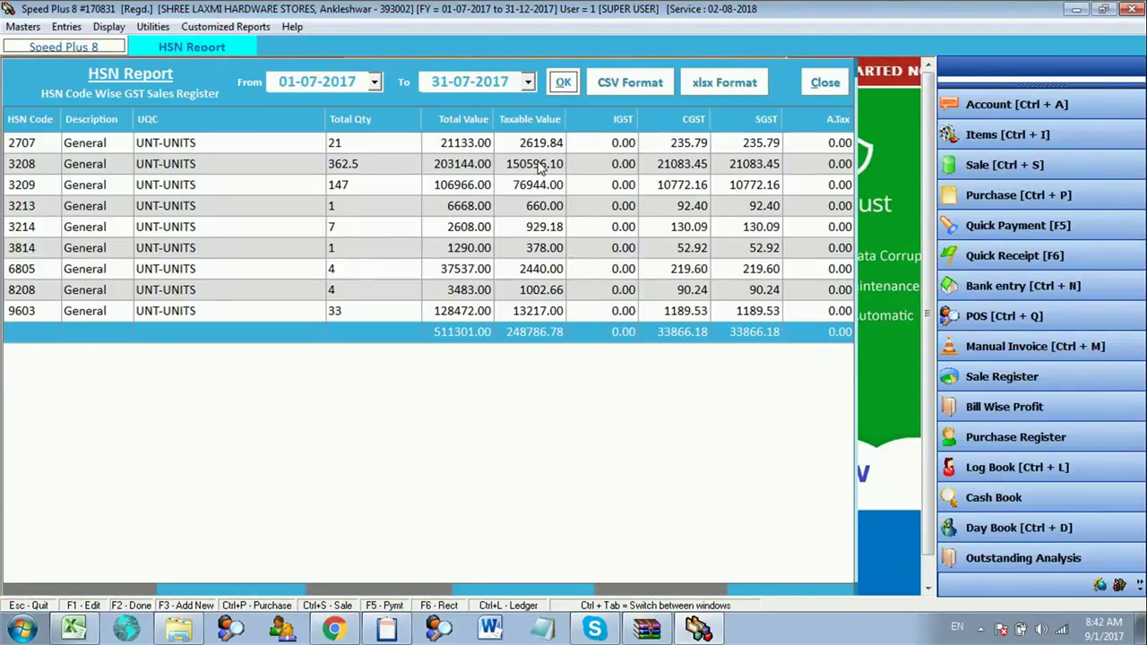
left_click(631, 79)
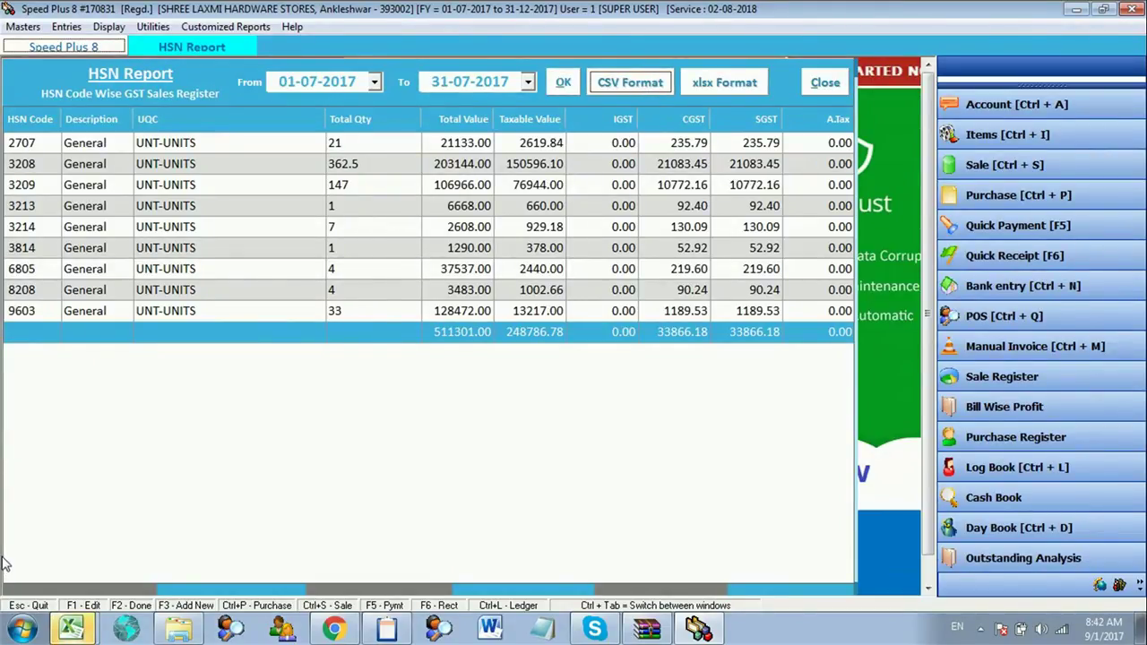
mouse_move(72, 627)
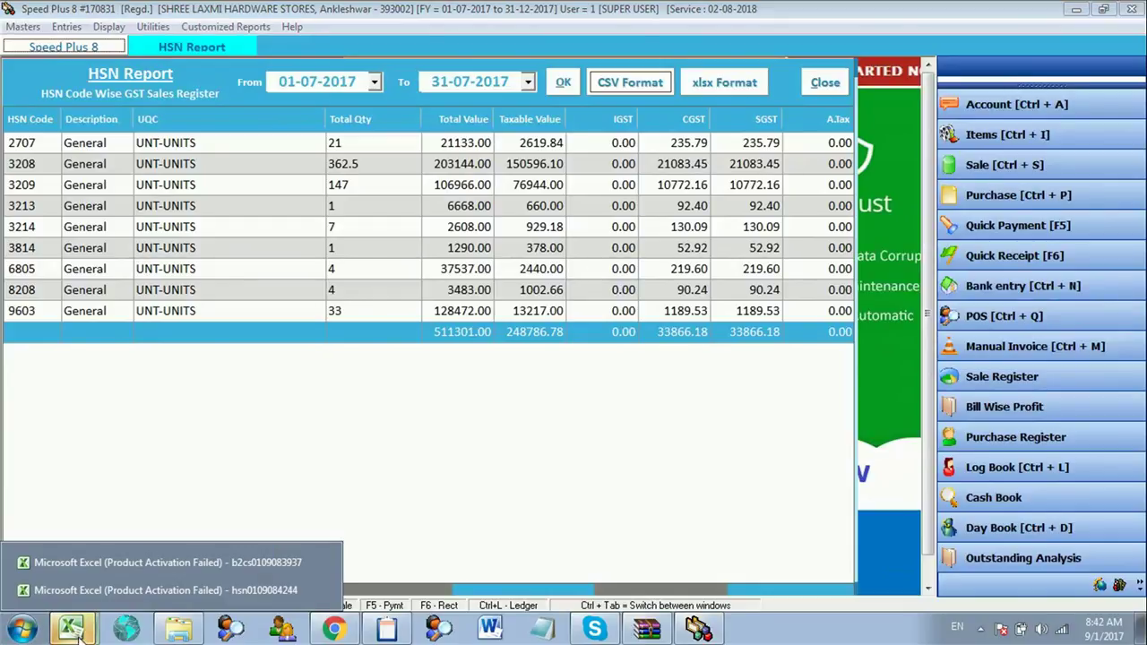
left_click(102, 582)
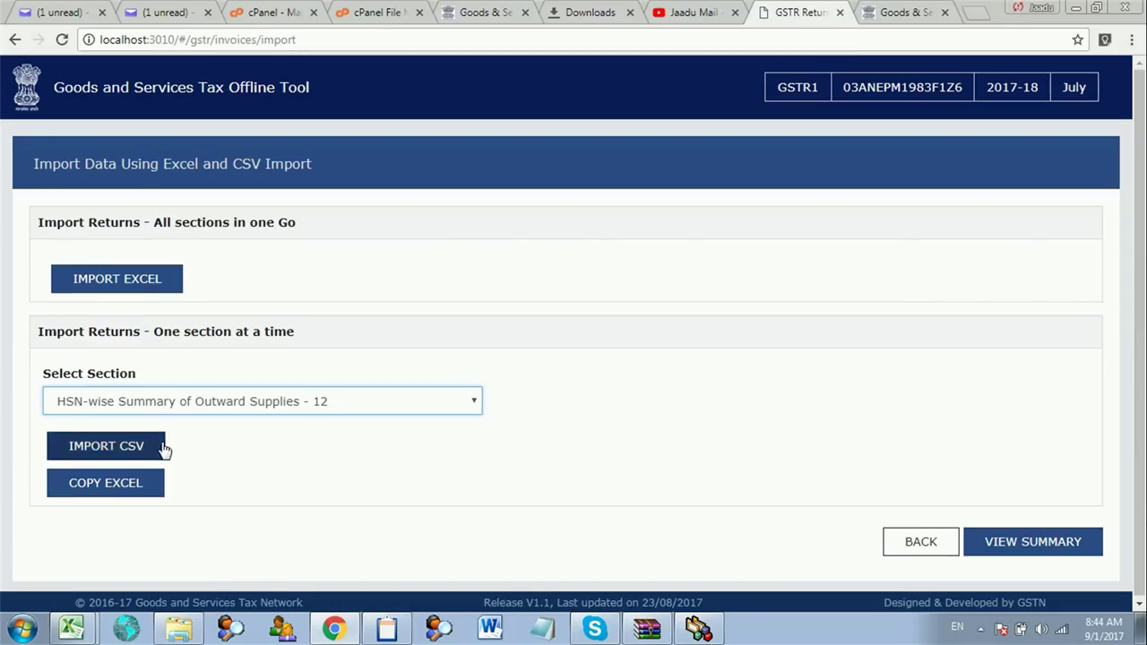
Step: Import the hsn CSV file from the gst a1 folder into HSN-wise Summary of Outward Supplies - 12
left_click(153, 445)
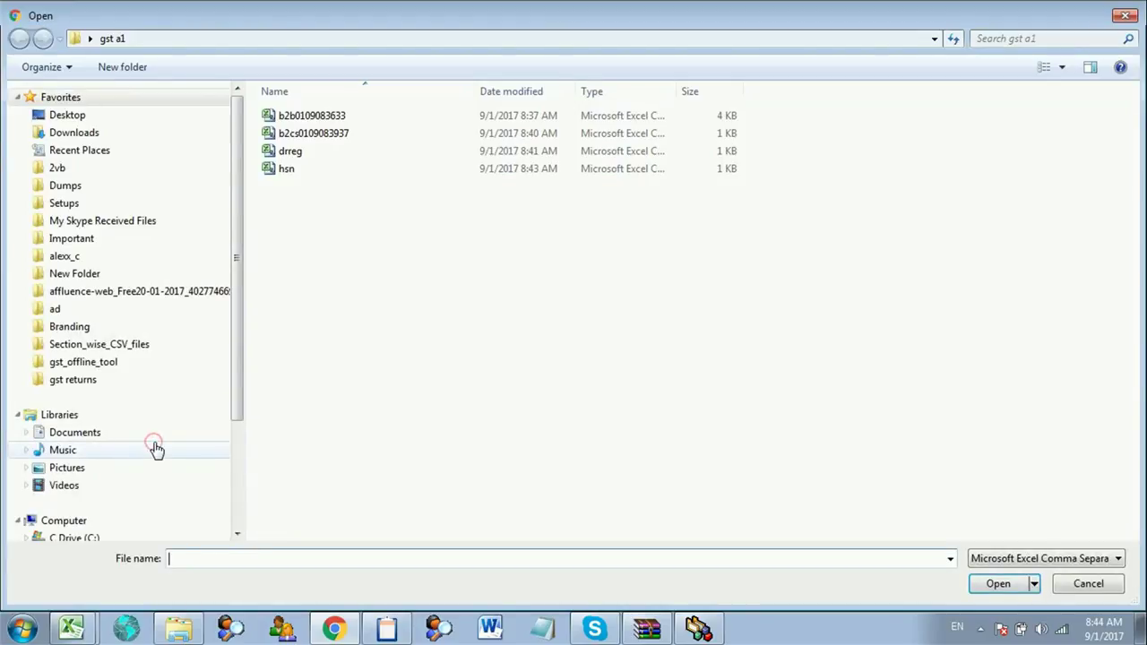
double_click(315, 173)
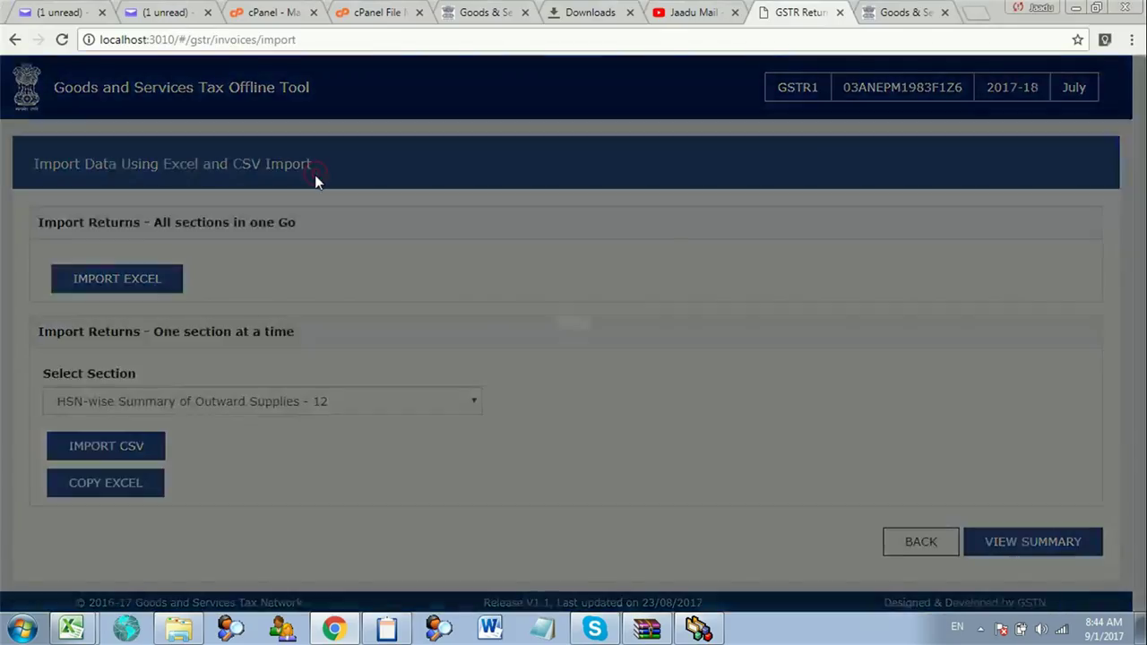